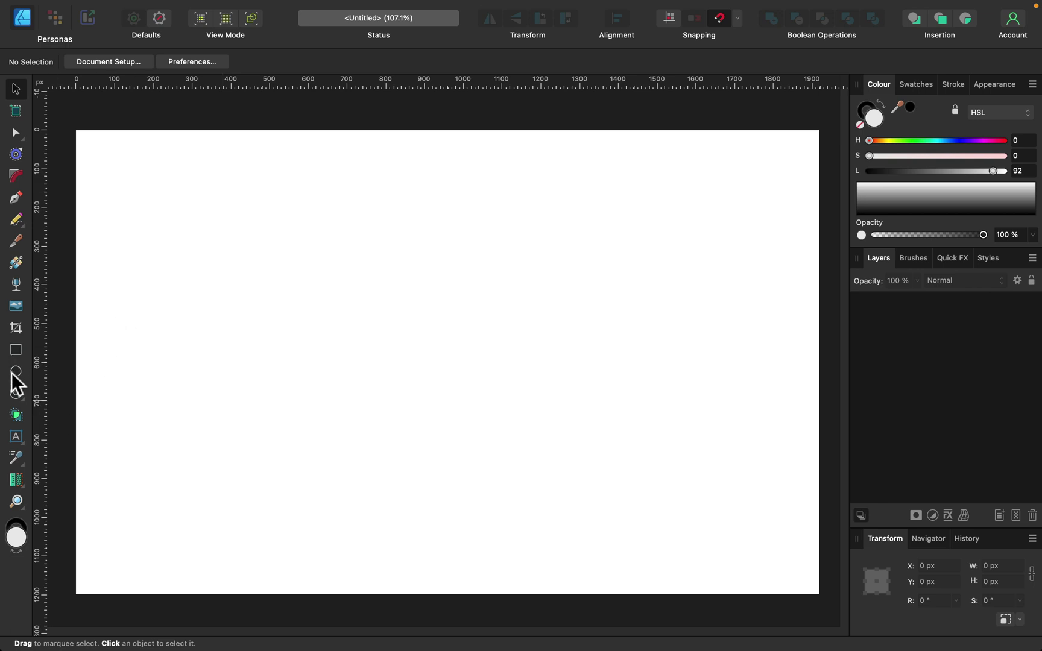
- Shift-draw a proportional heart near the top-left of the page with the Heart tool
click(21, 404)
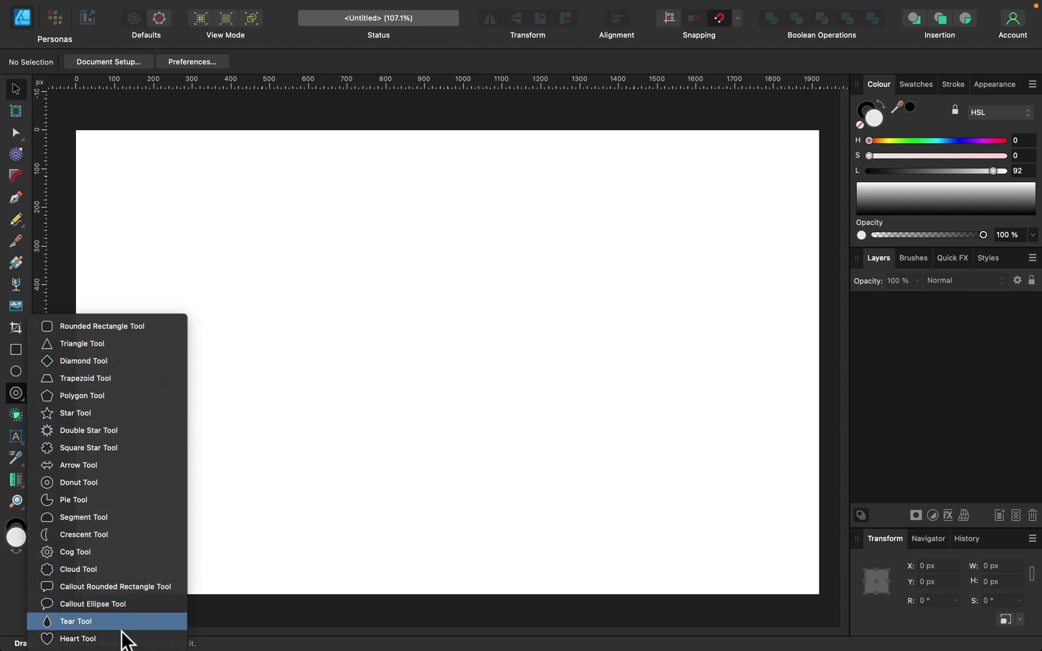
click(80, 639)
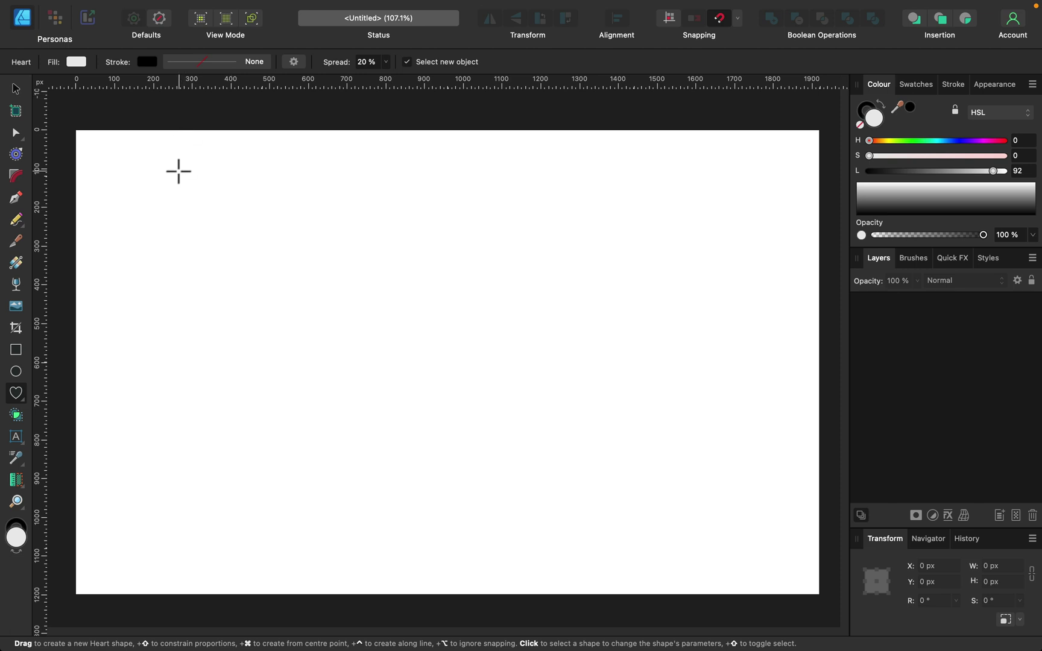
drag(178, 171, 336, 290)
key(shift)
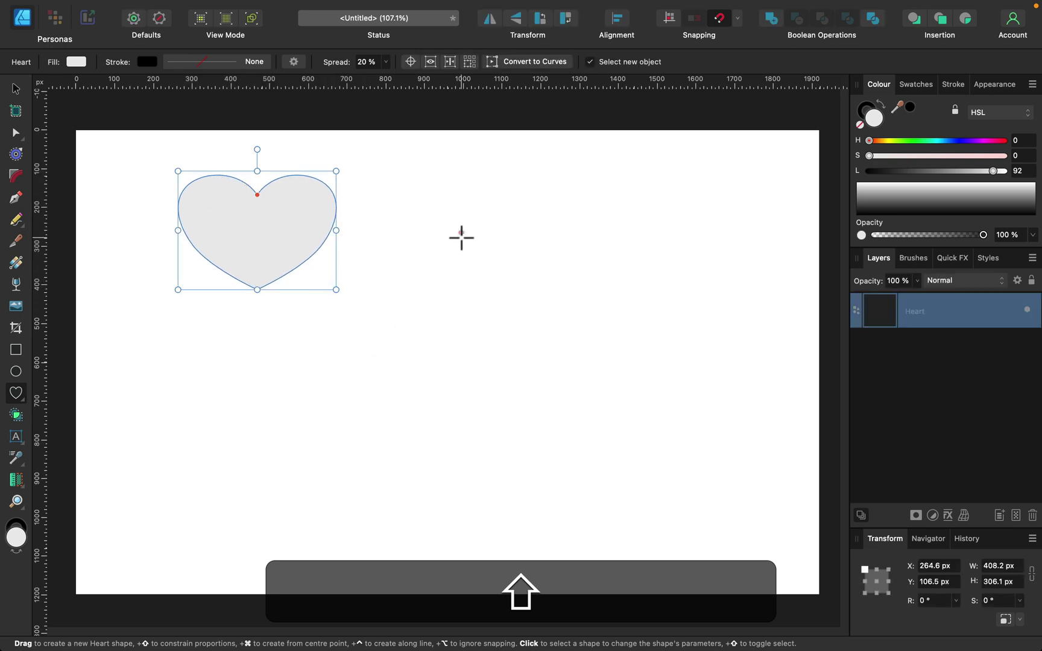
- Remove the heart's outline and give it a solid red fill of about HSL 353/100/52
click(867, 110)
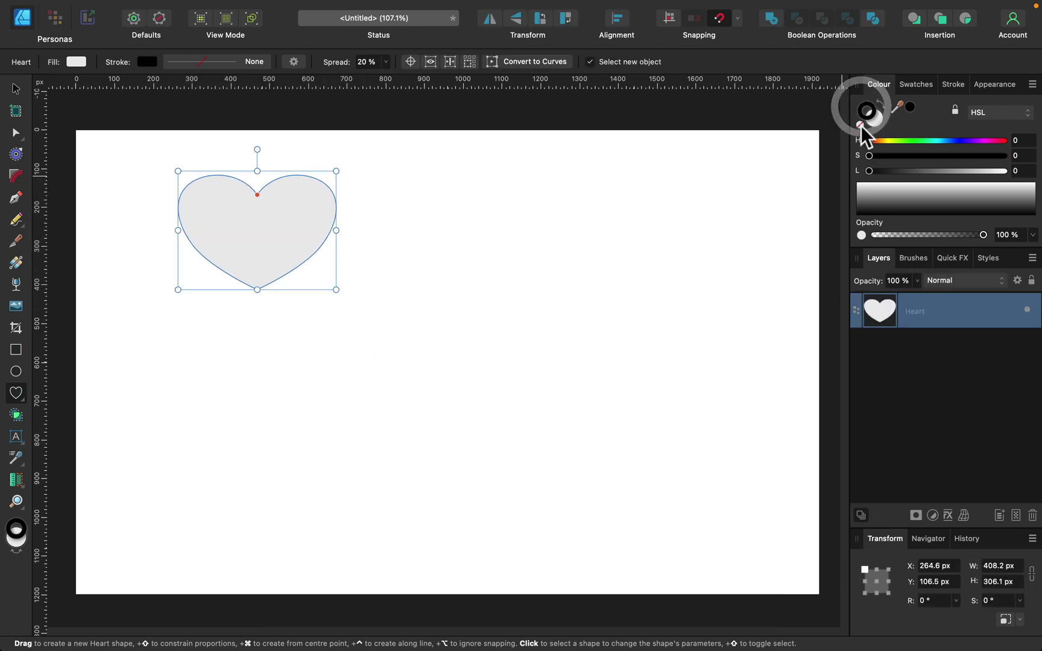
click(861, 124)
click(871, 121)
click(1001, 141)
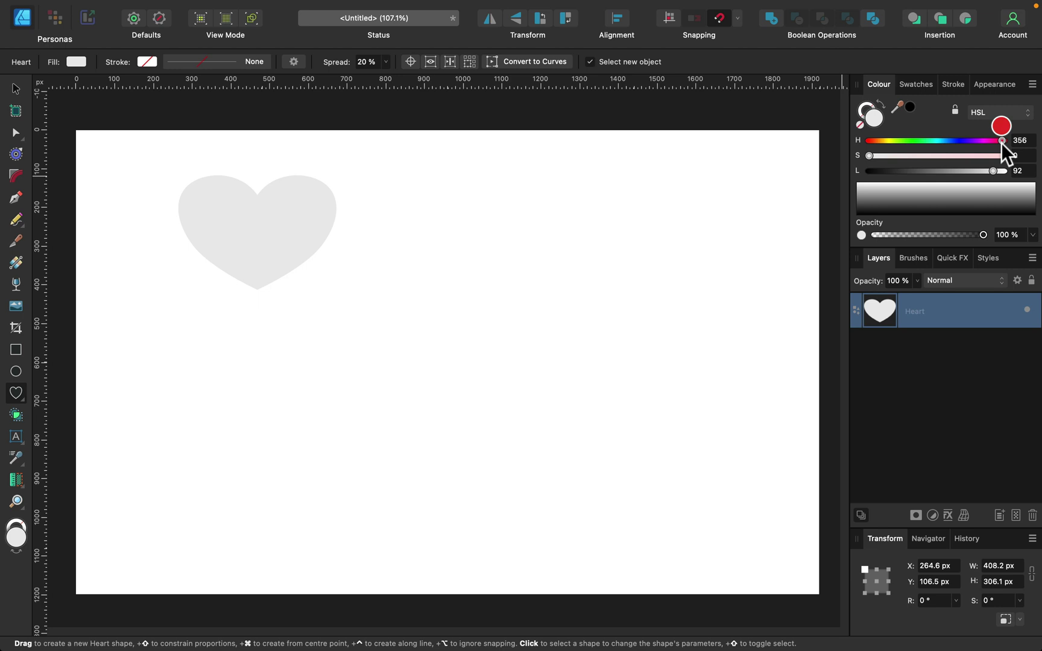
click(996, 156)
drag(993, 170, 939, 170)
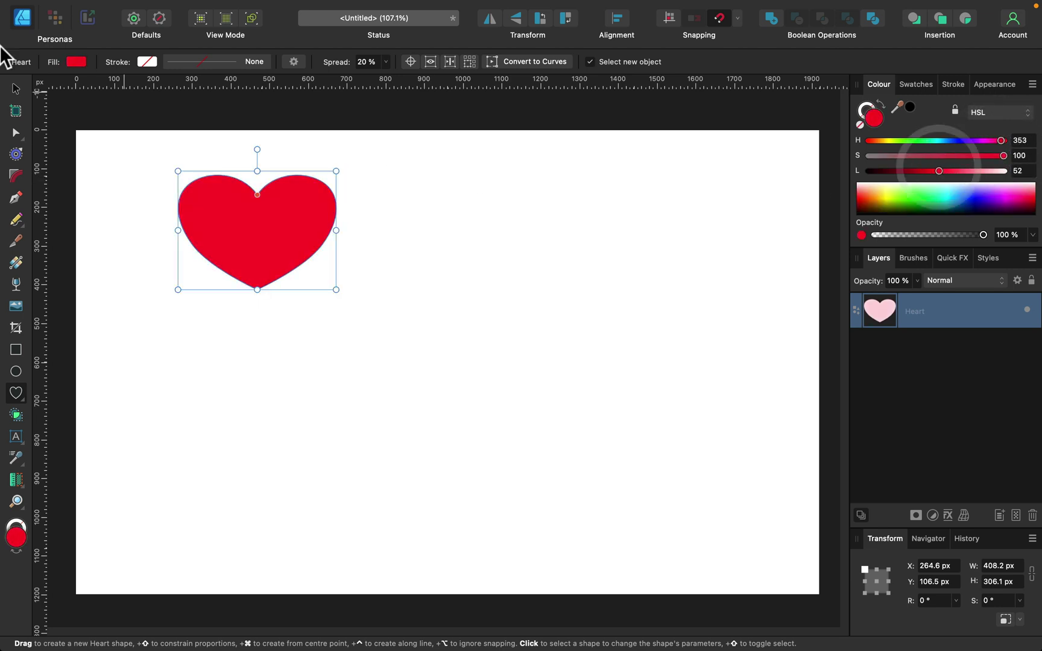
- Enlarge the heart proportionally to about 941 × 706 px, placed in the upper-left
click(16, 89)
drag(295, 266, 315, 312)
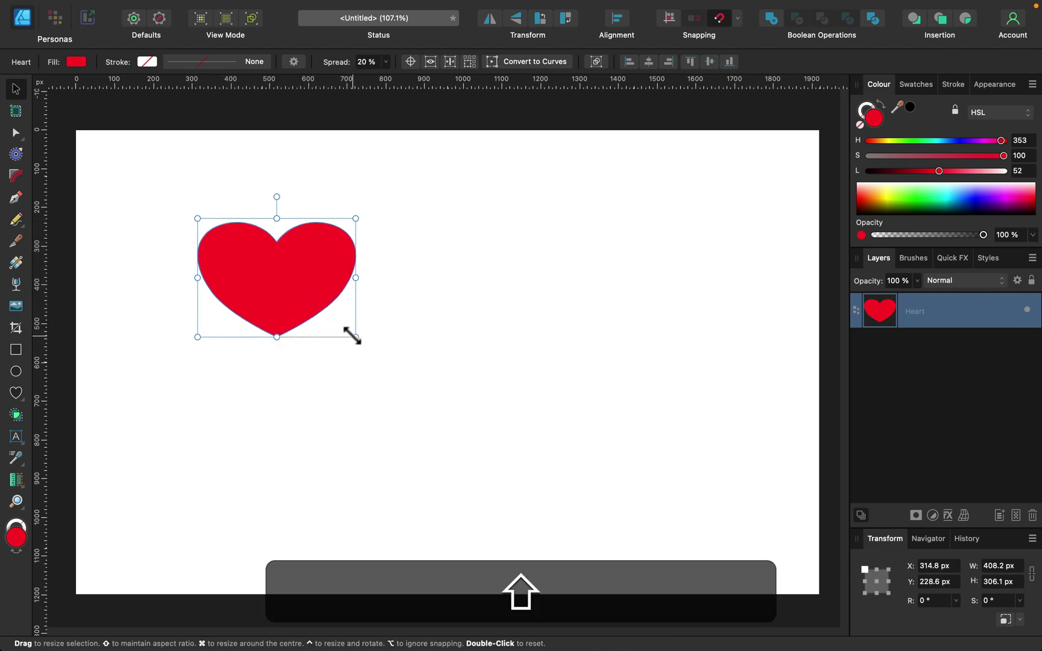
drag(355, 336, 558, 492)
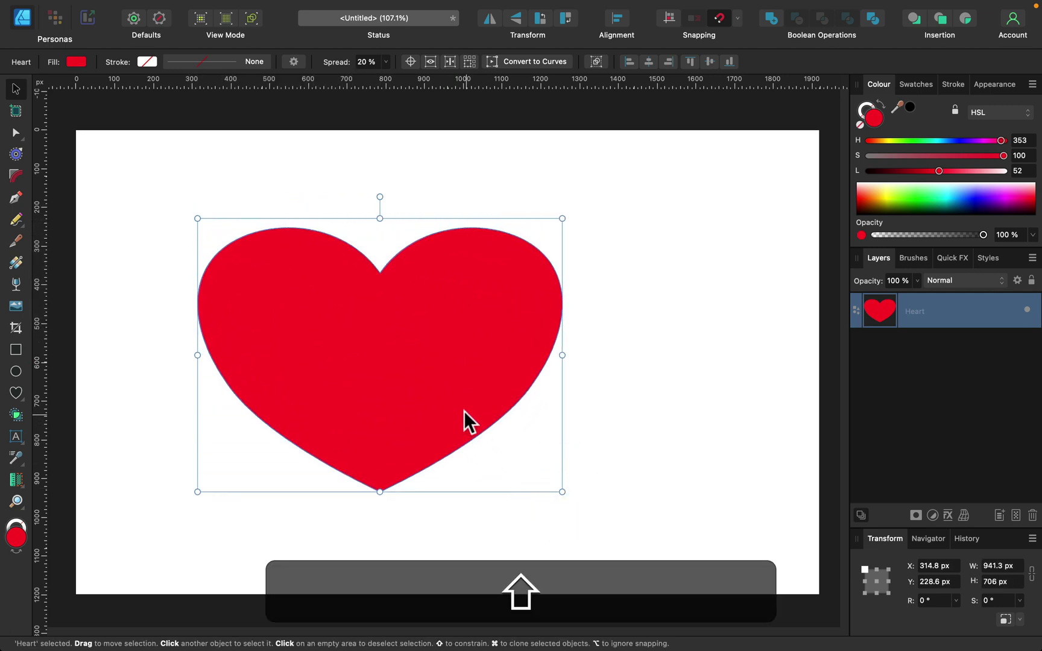
drag(465, 411, 412, 344)
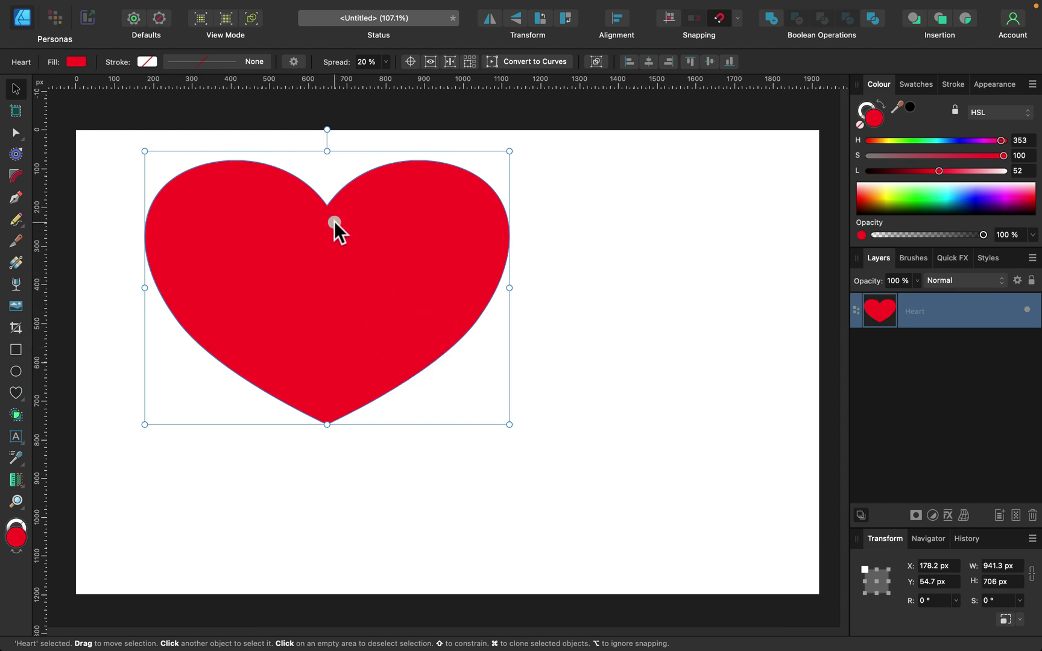
- Deepen the heart's top dip and try the Spread slider, leaving it at 20%
key(a)
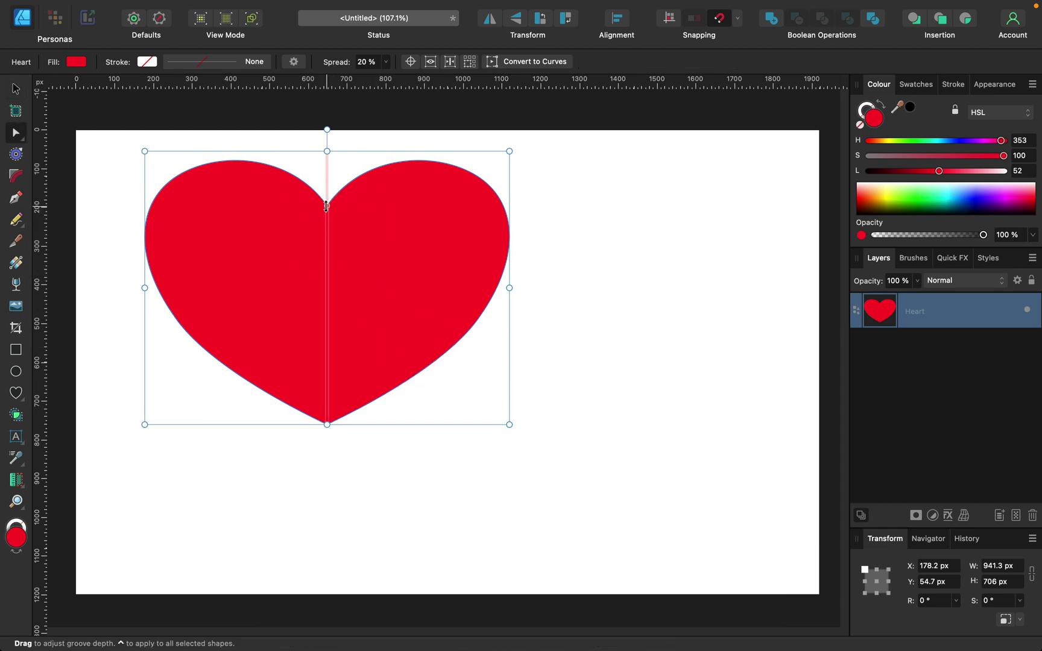
drag(329, 208, 350, 207)
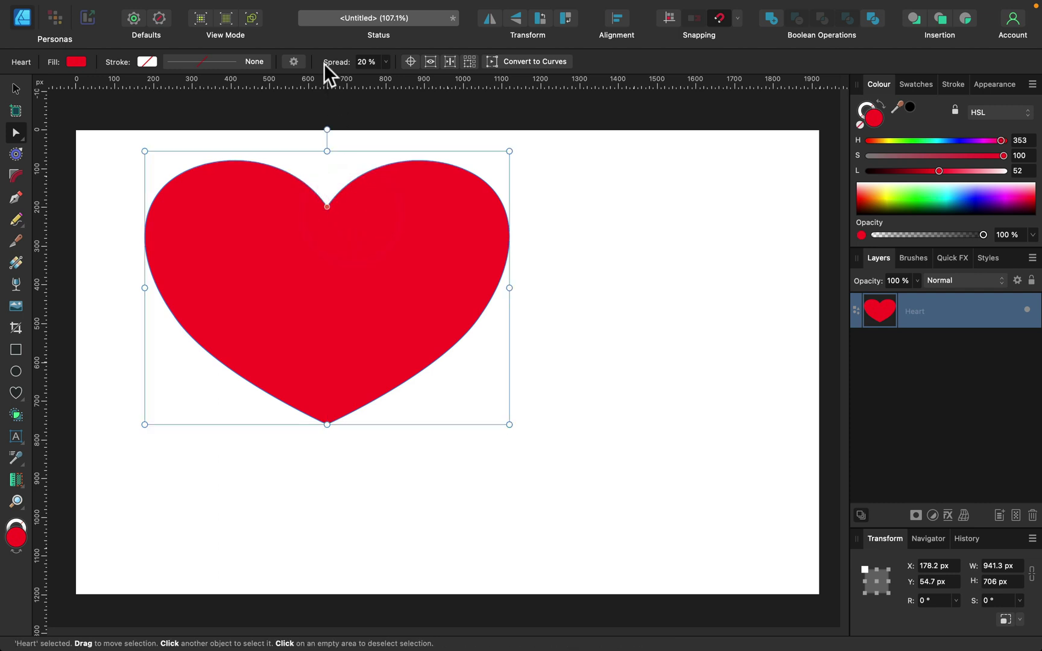
click(385, 61)
mouse_move(385, 77)
mouse_down()
mouse_move(414, 83)
mouse_move(385, 82)
mouse_up()
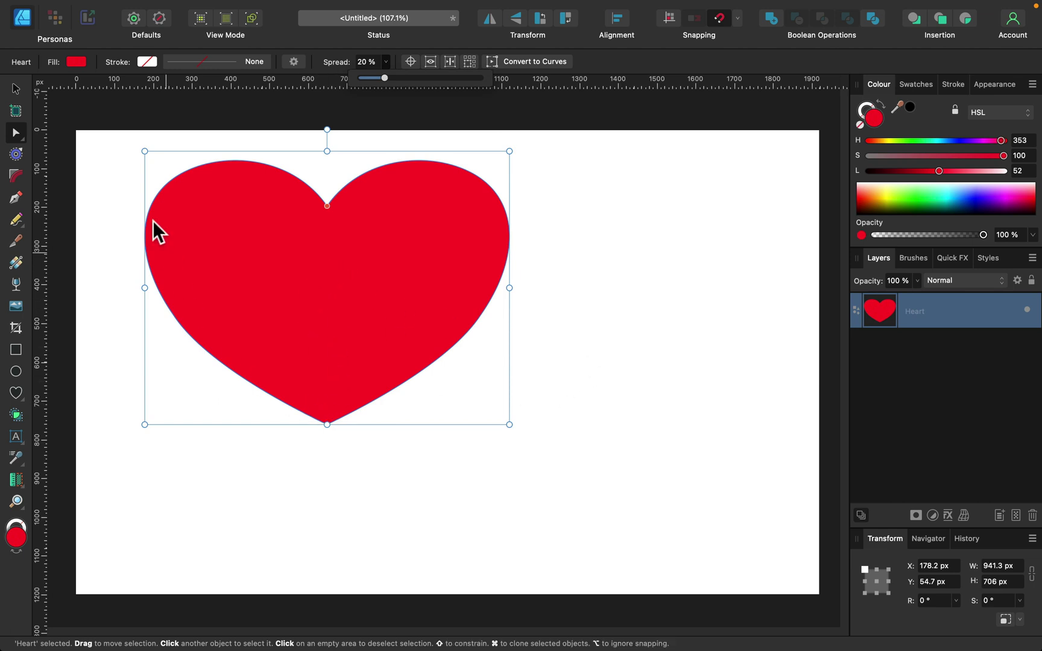
scroll(426, 355, down, 1)
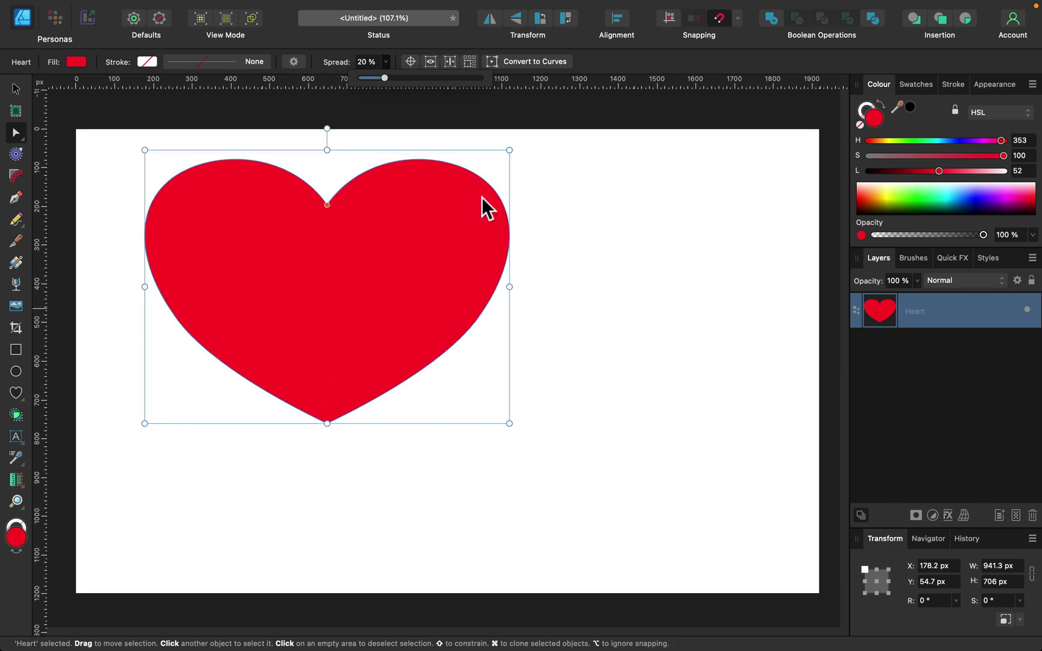
- Convert the heart to curves, lower and sharpen its bottom tip, and pinch the right lobe
click(519, 60)
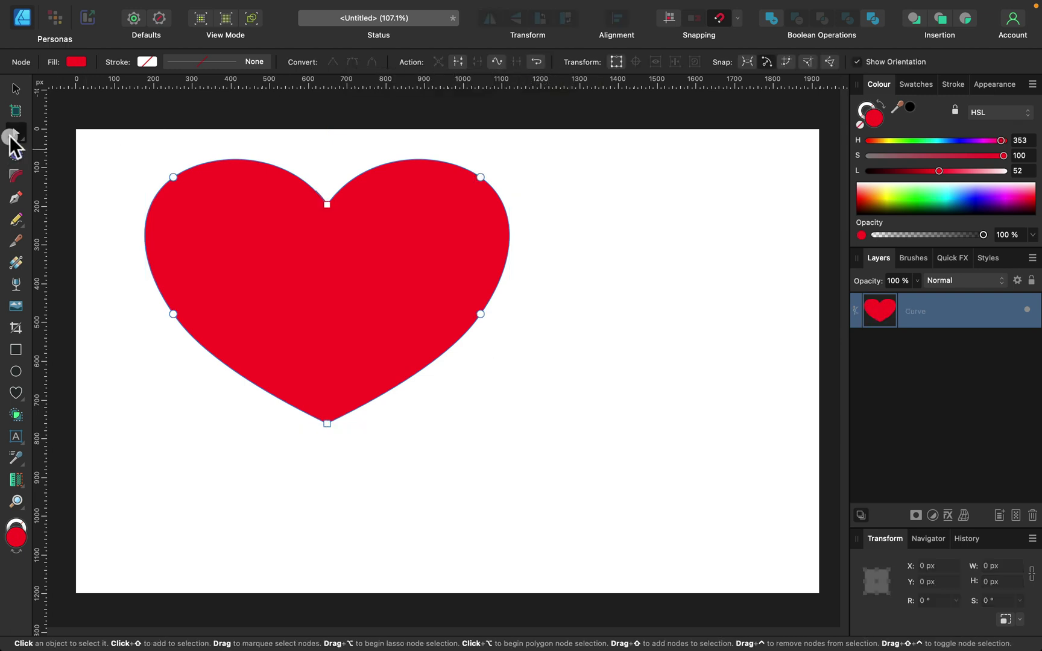
click(326, 202)
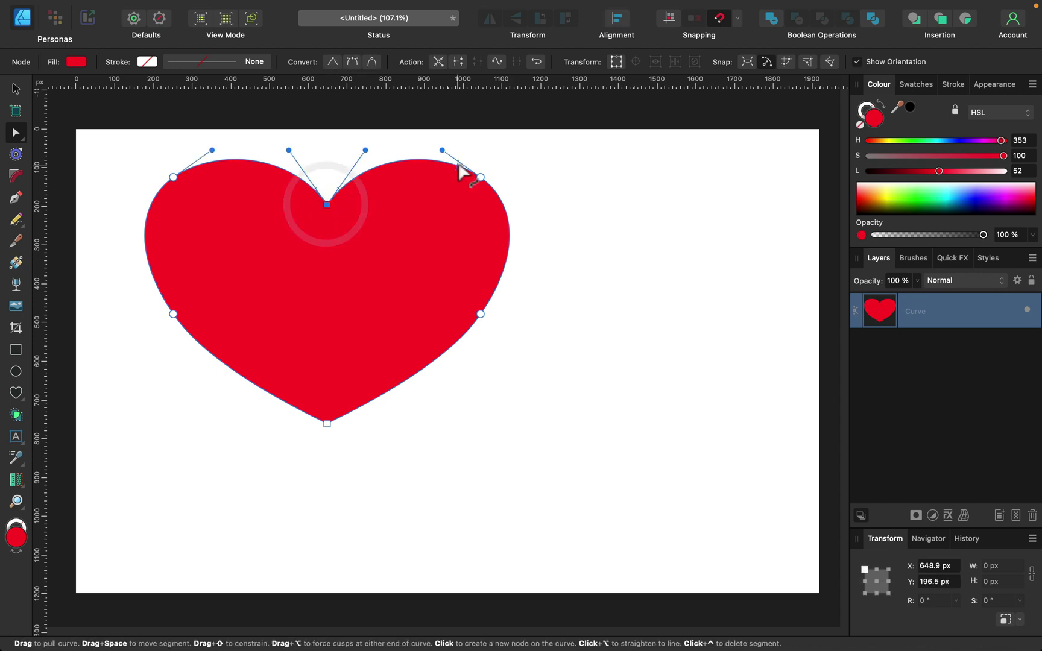
click(481, 177)
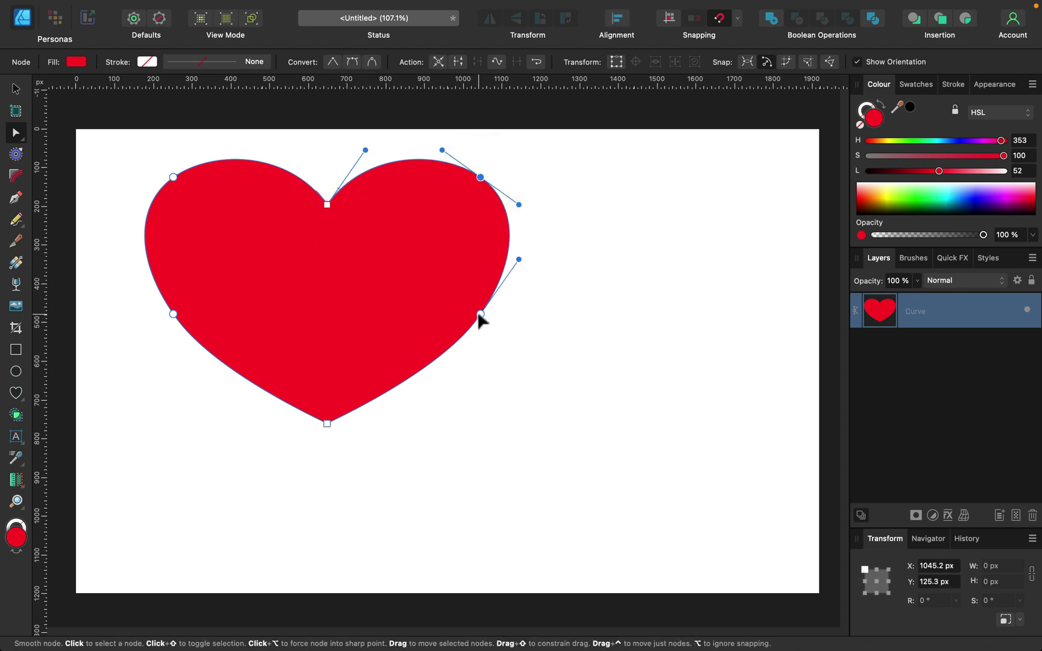
click(481, 313)
mouse_move(326, 424)
mouse_down()
mouse_move(323, 551)
mouse_move(298, 270)
mouse_move(309, 492)
mouse_move(325, 362)
mouse_move(311, 355)
mouse_move(313, 297)
mouse_move(379, 395)
mouse_move(328, 416)
mouse_move(337, 419)
mouse_move(325, 337)
mouse_move(332, 419)
mouse_up()
click(330, 61)
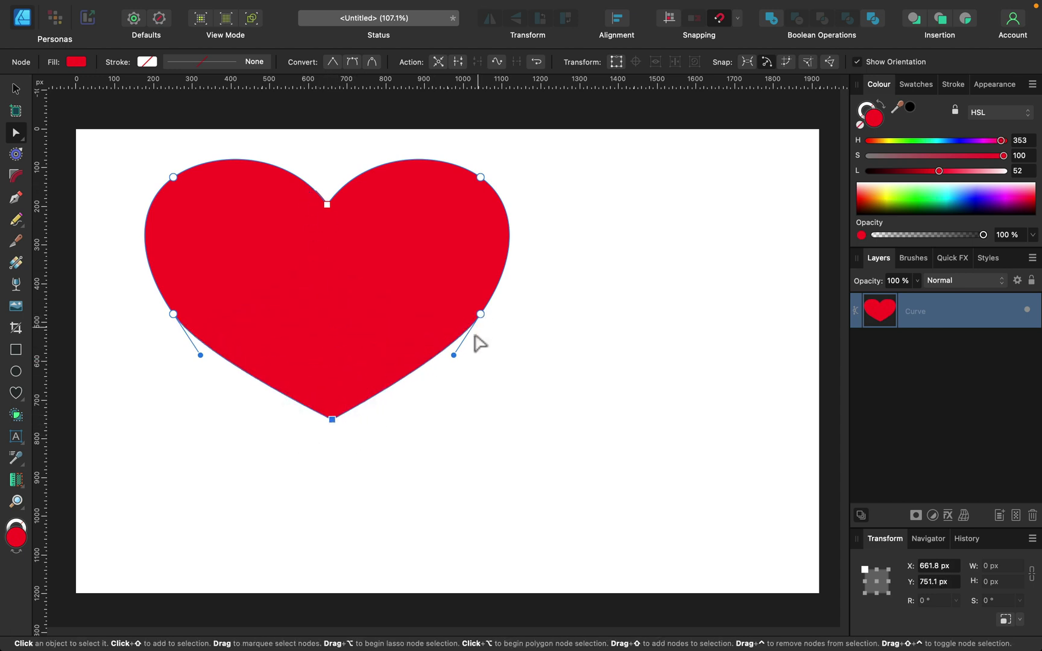
click(480, 313)
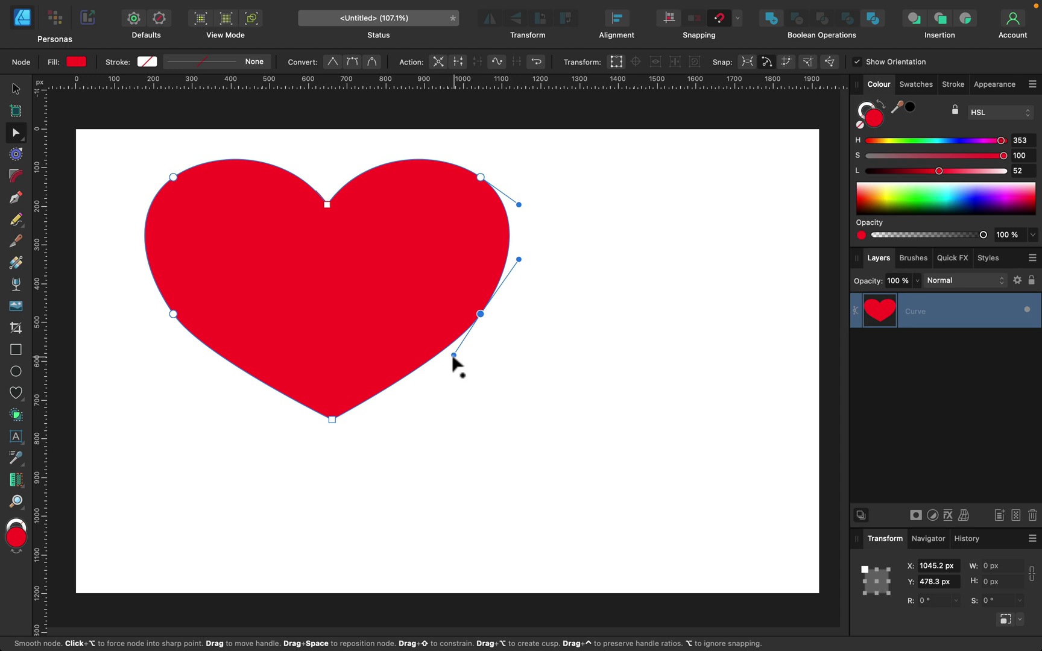
drag(453, 355, 370, 320)
- Pull the bottom tip lower, pinch the right lobe inward and bulge the lower-left edge
drag(332, 420, 332, 475)
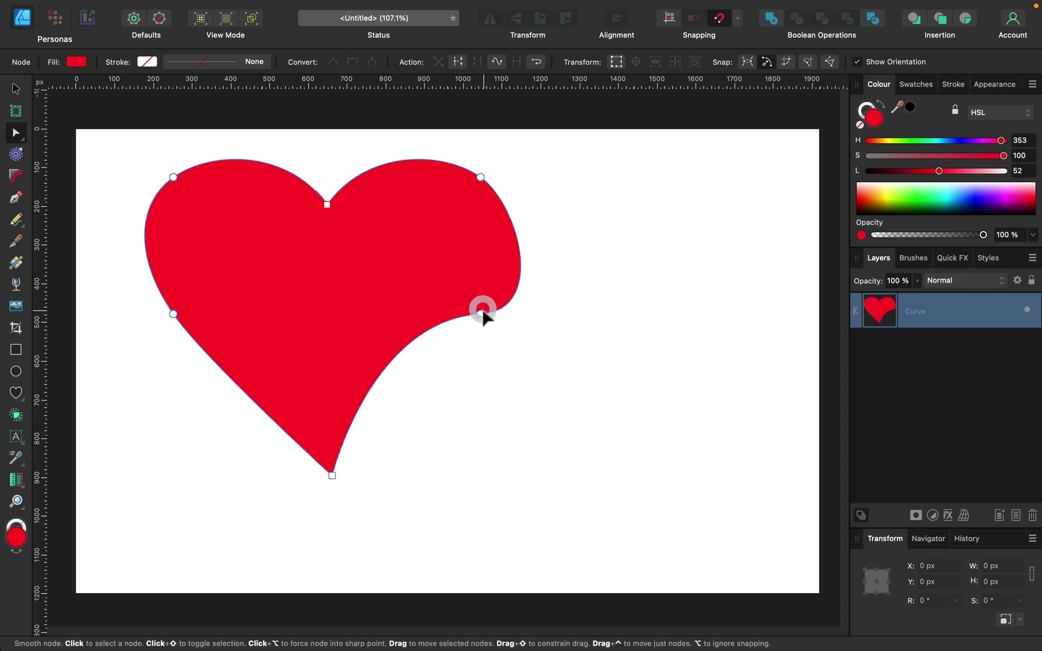
click(481, 313)
drag(547, 311, 527, 311)
click(173, 314)
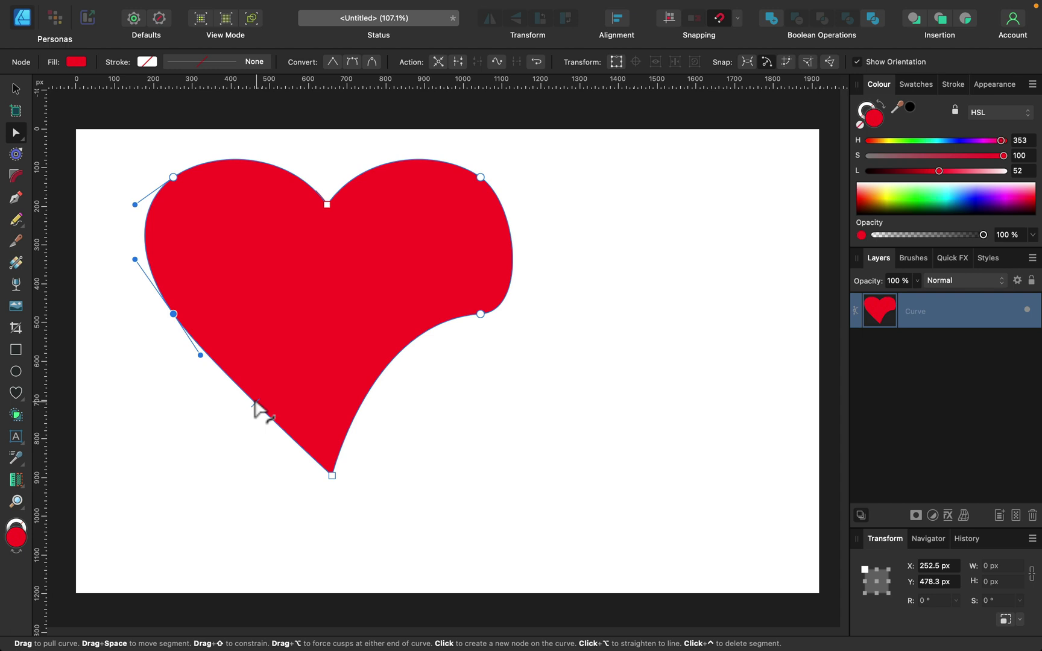
drag(259, 410, 211, 415)
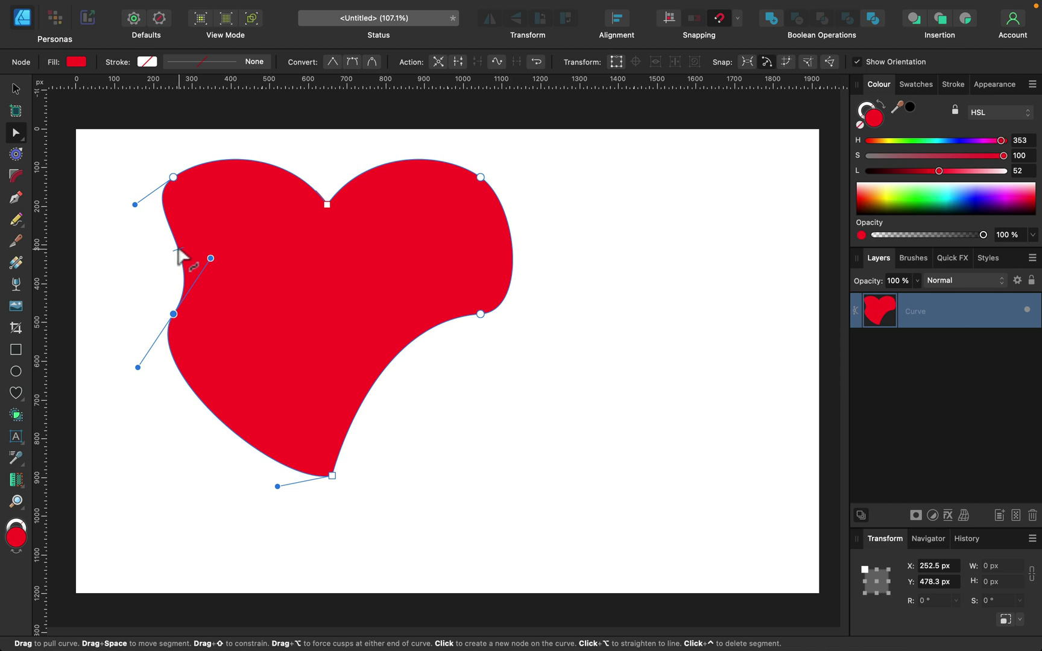
- Break the left node's handles into a sharp inward notch for a cracked look
key(super)
drag(210, 261, 207, 257)
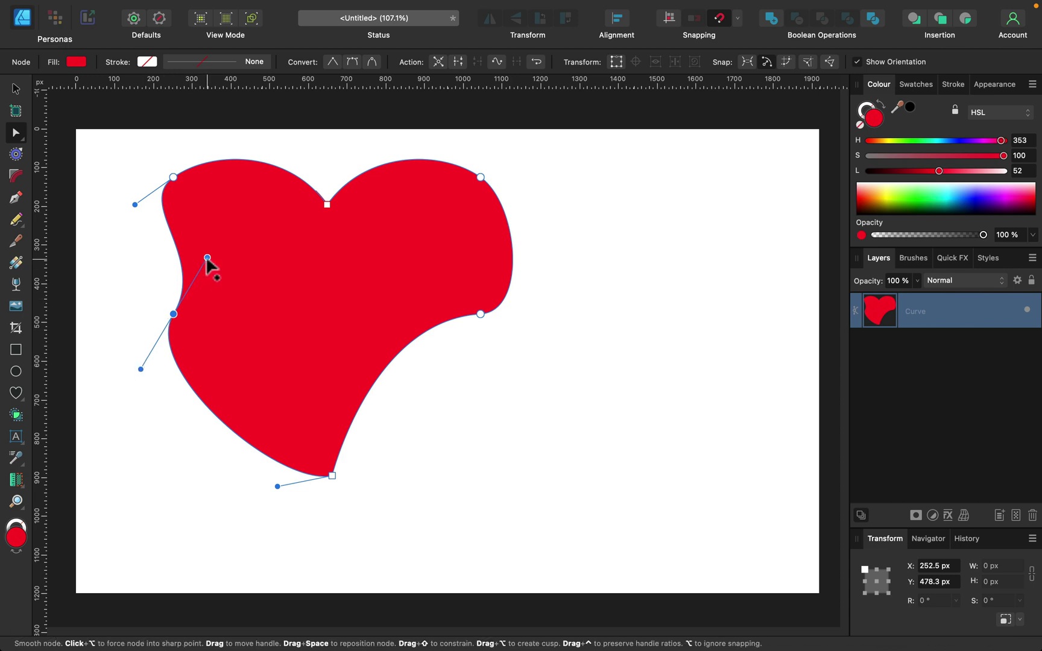
key(alt)
drag(206, 260, 95, 242)
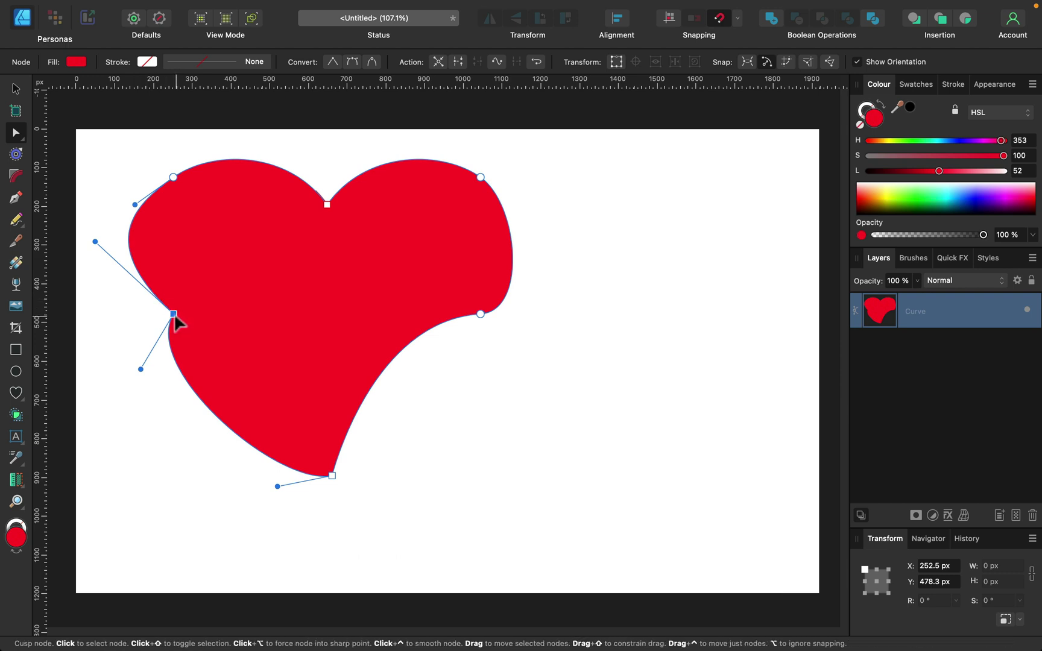
click(140, 325)
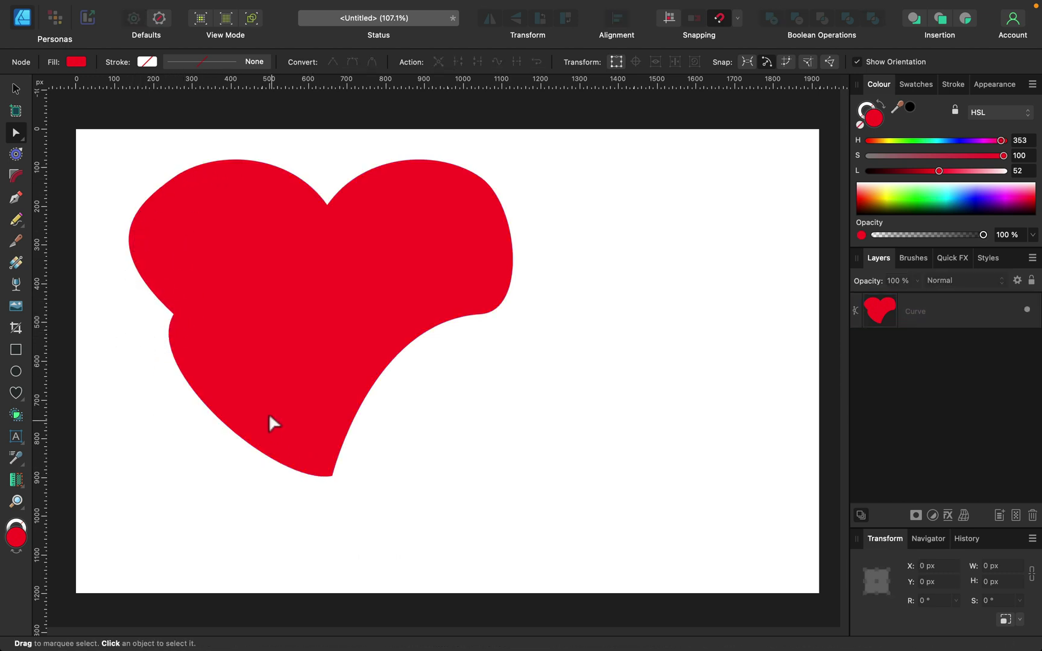
click(170, 310)
click(173, 314)
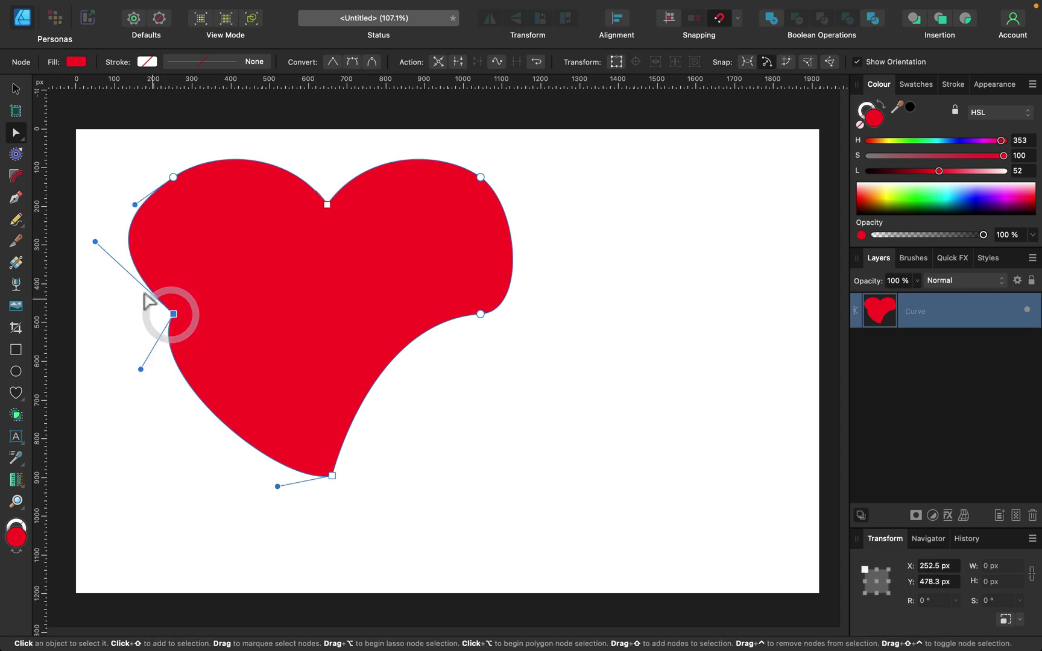
click(164, 469)
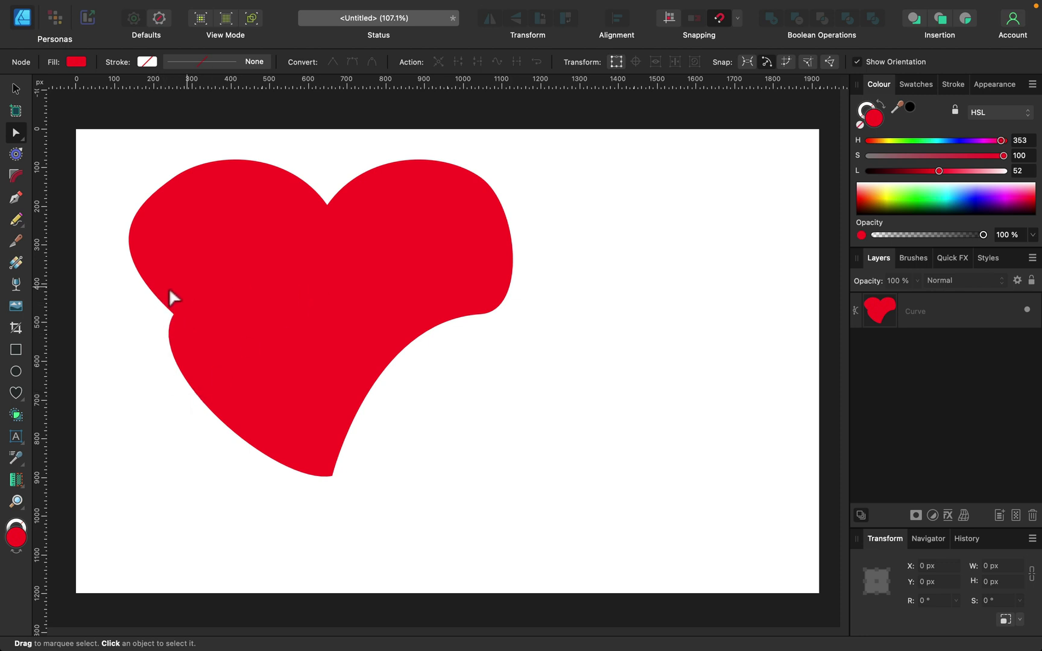
click(363, 240)
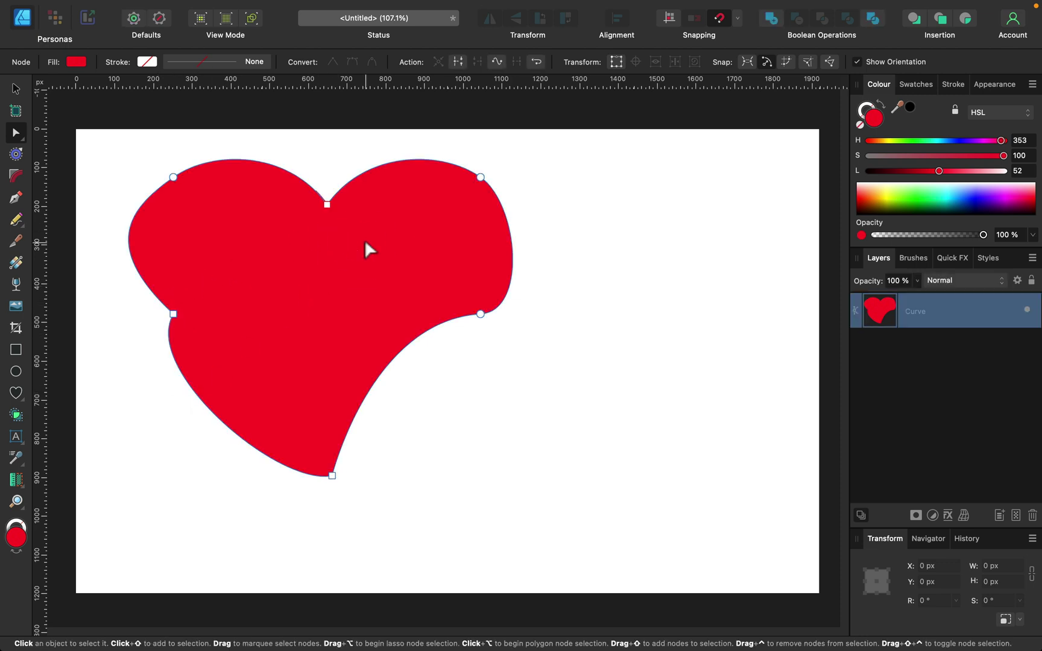
- Delete the cracked heart and start a new Pen path with a sharp top corner point
key(Delete)
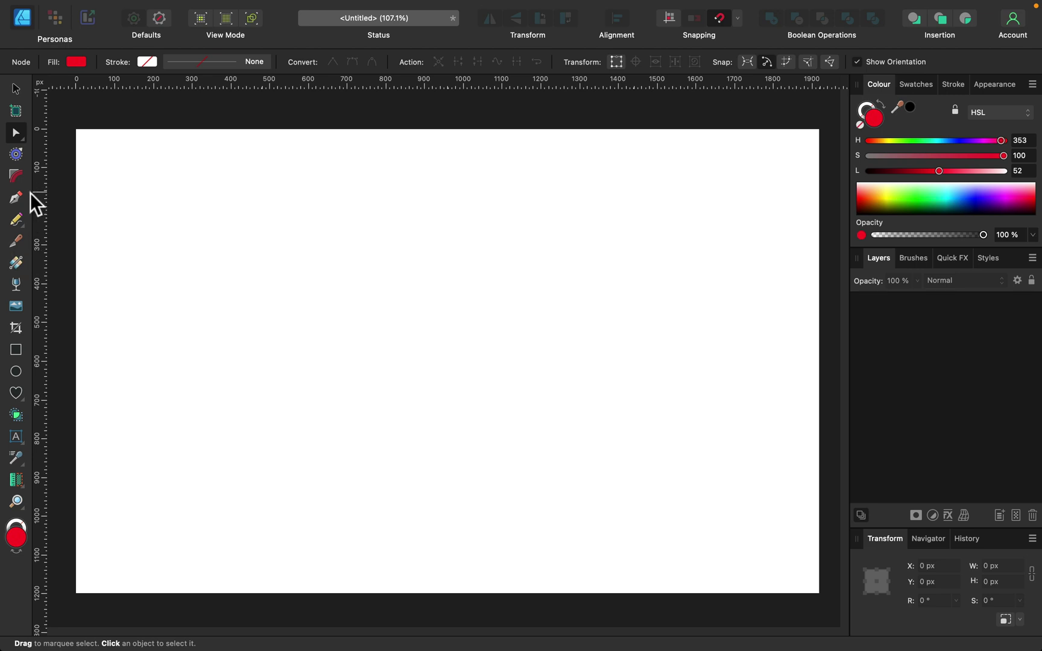
click(14, 198)
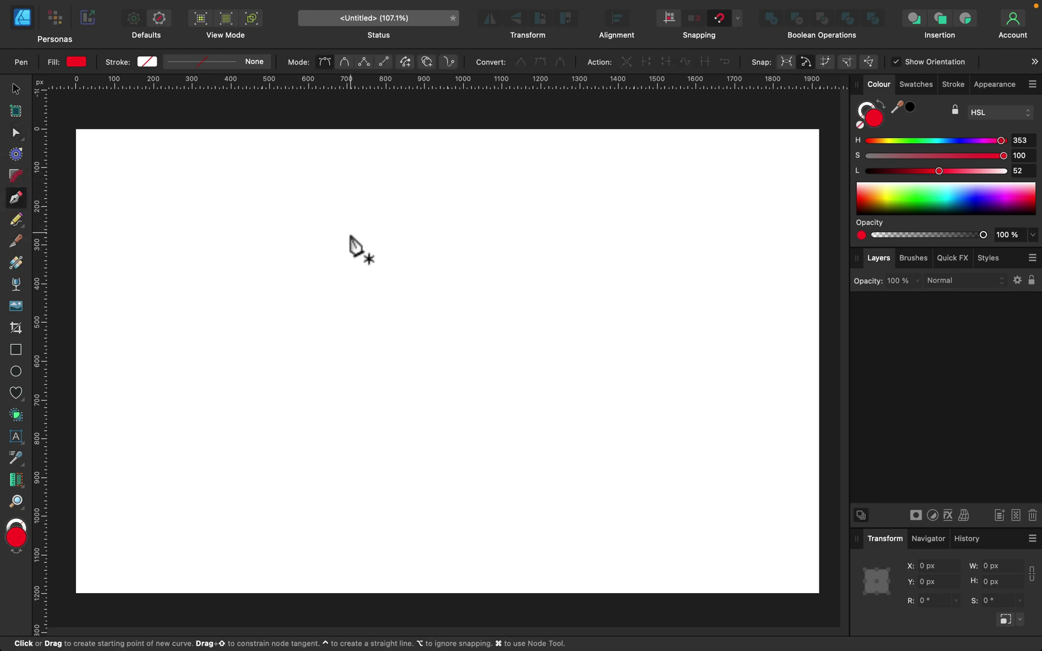
drag(359, 251, 260, 184)
key(alt)
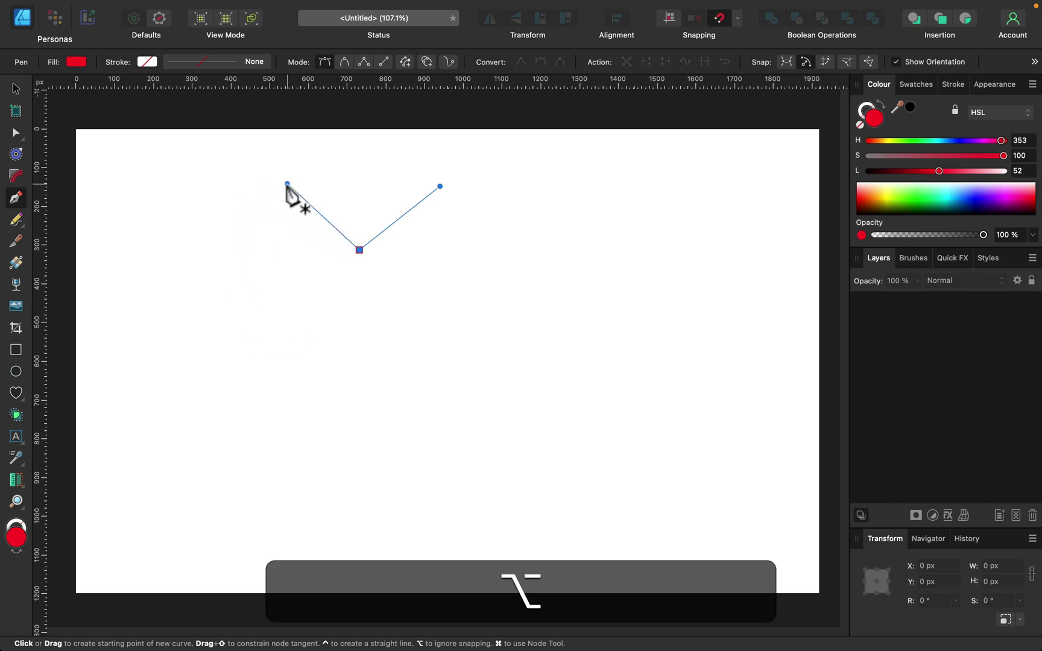
drag(282, 183, 282, 183)
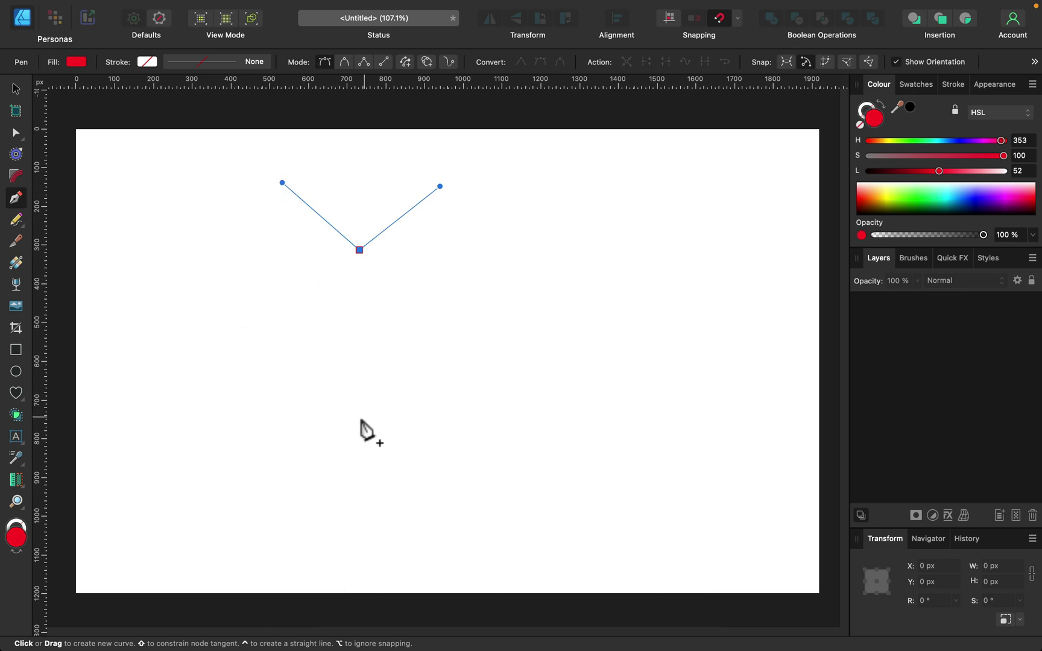
- Add the curved lower point, close the heart path, and reshape its top notch
drag(359, 395, 525, 287)
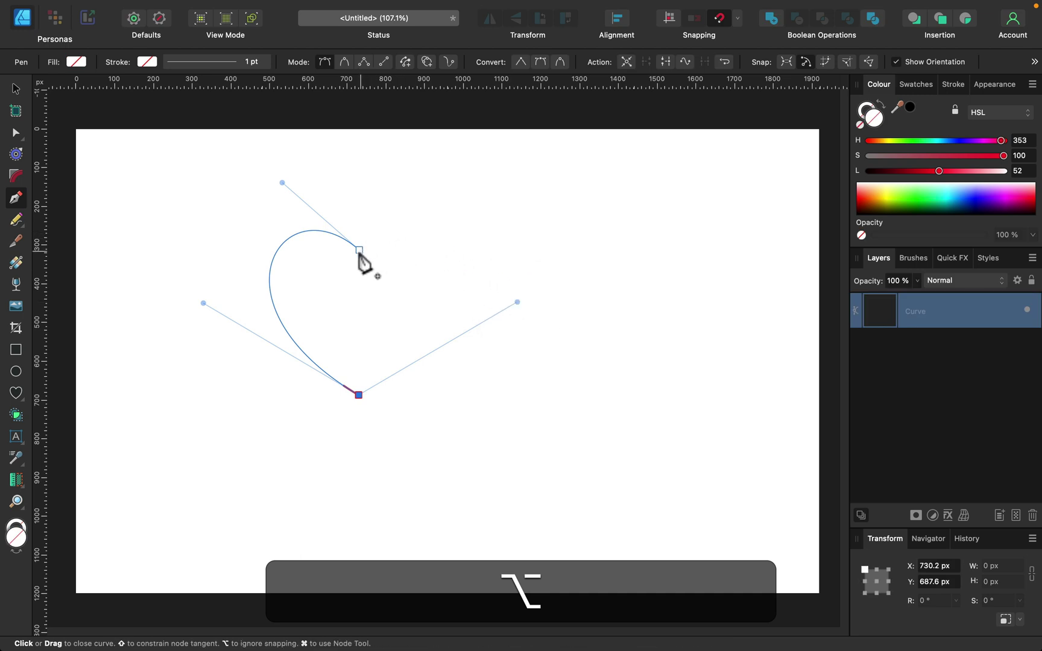
drag(360, 250, 219, 381)
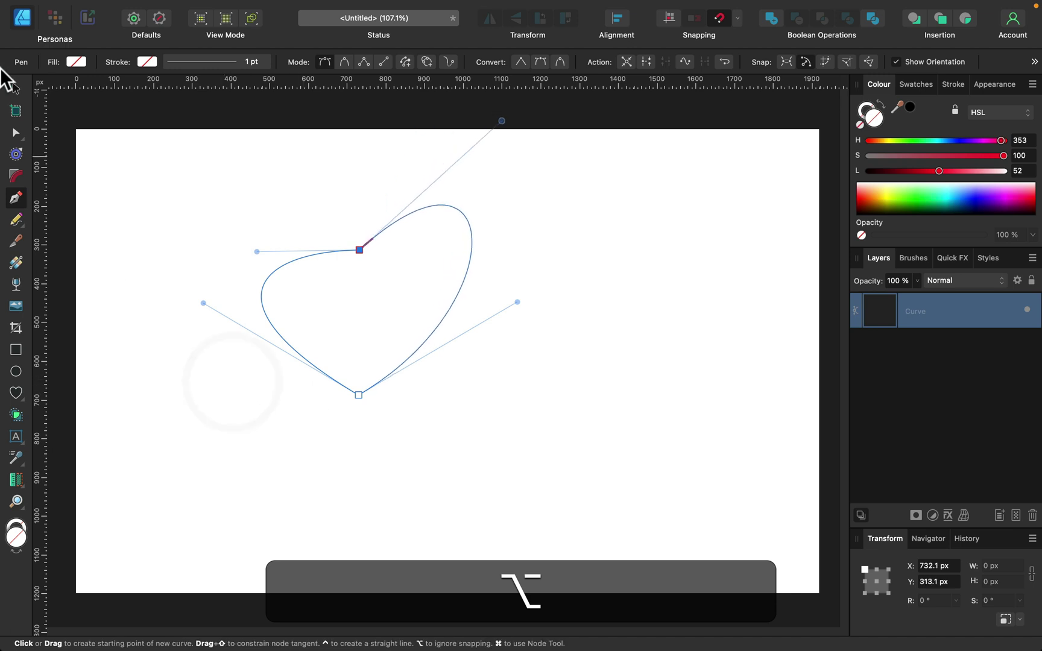
click(16, 134)
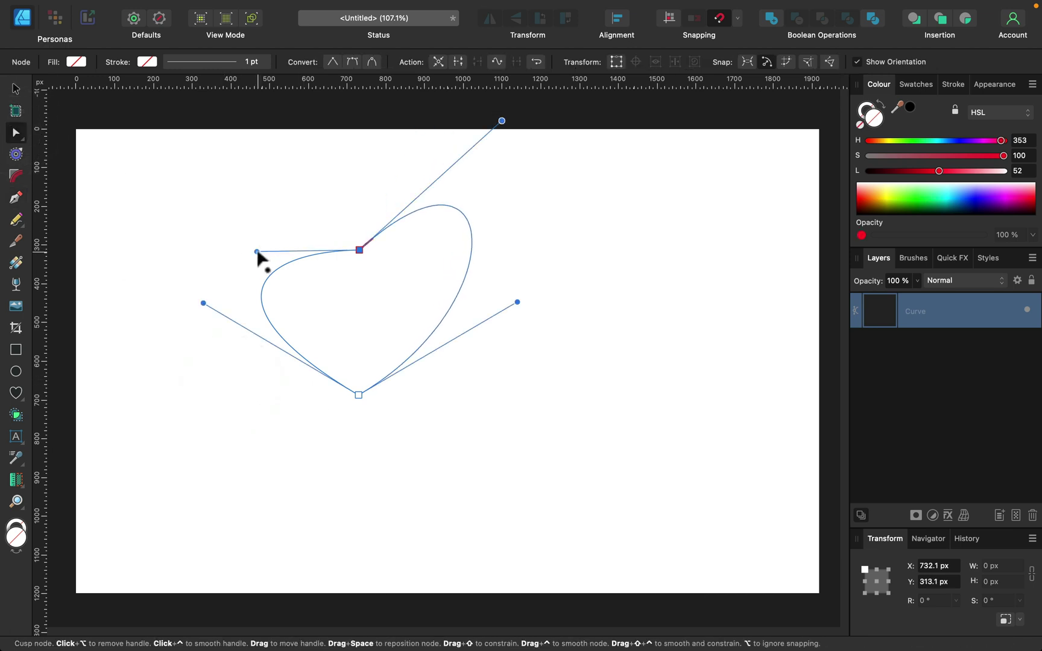
drag(257, 252, 240, 133)
- Fill the pen-drawn heart with red (hue 11) and move it up and left
click(15, 84)
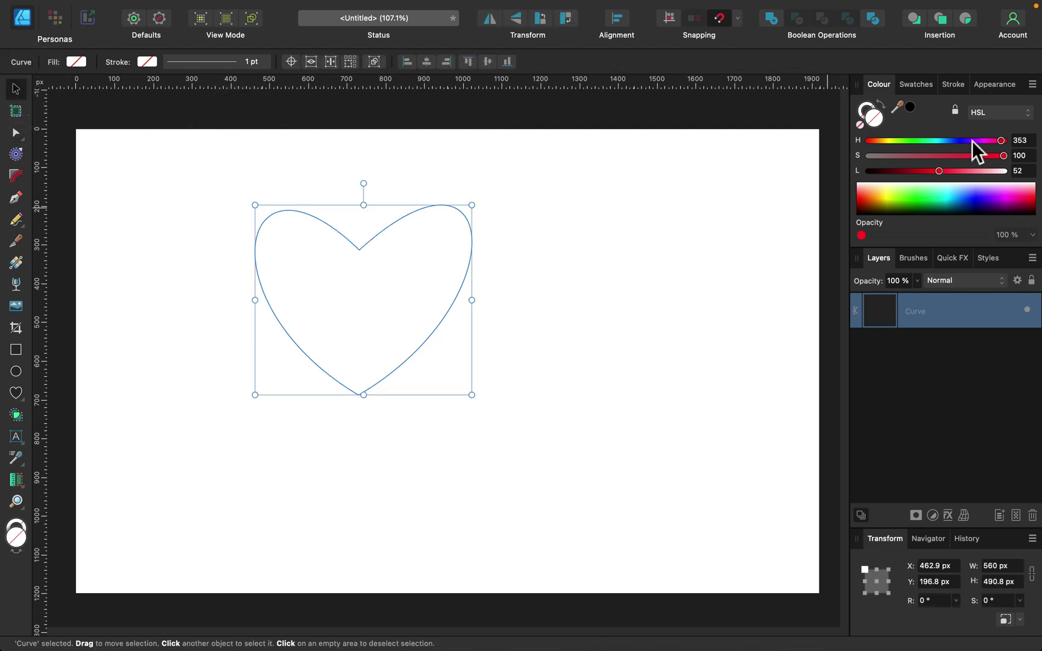
click(872, 140)
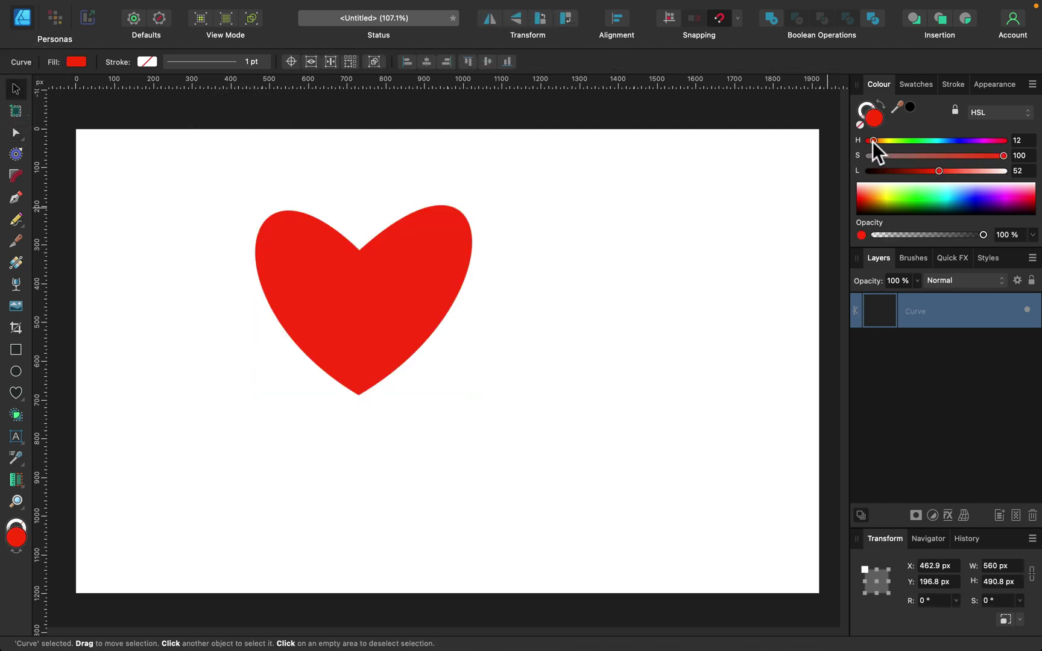
drag(391, 306, 289, 289)
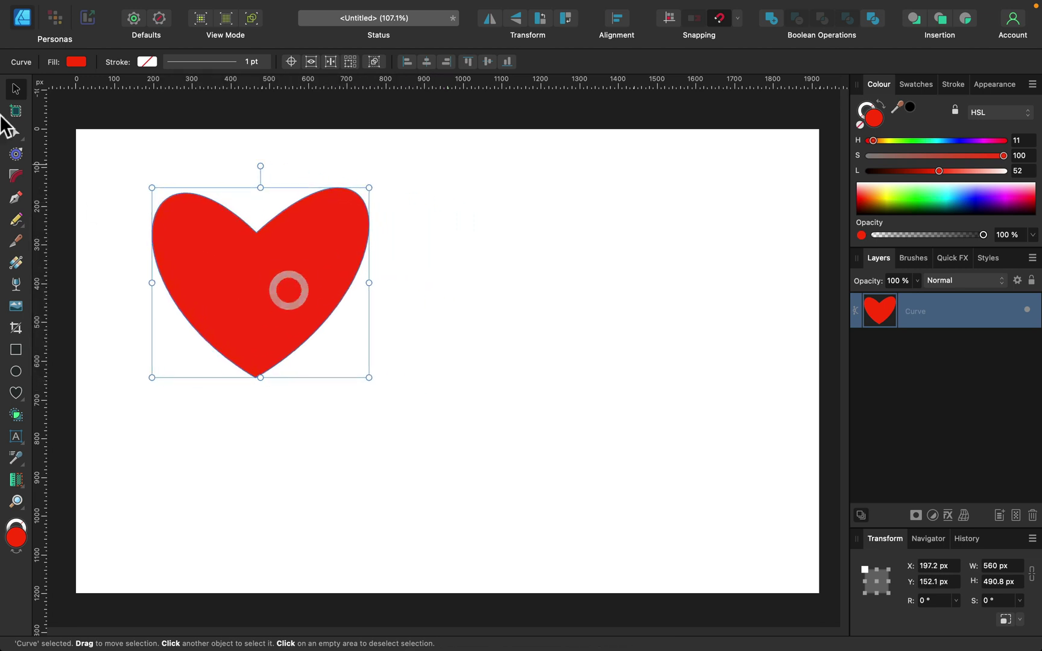
click(510, 309)
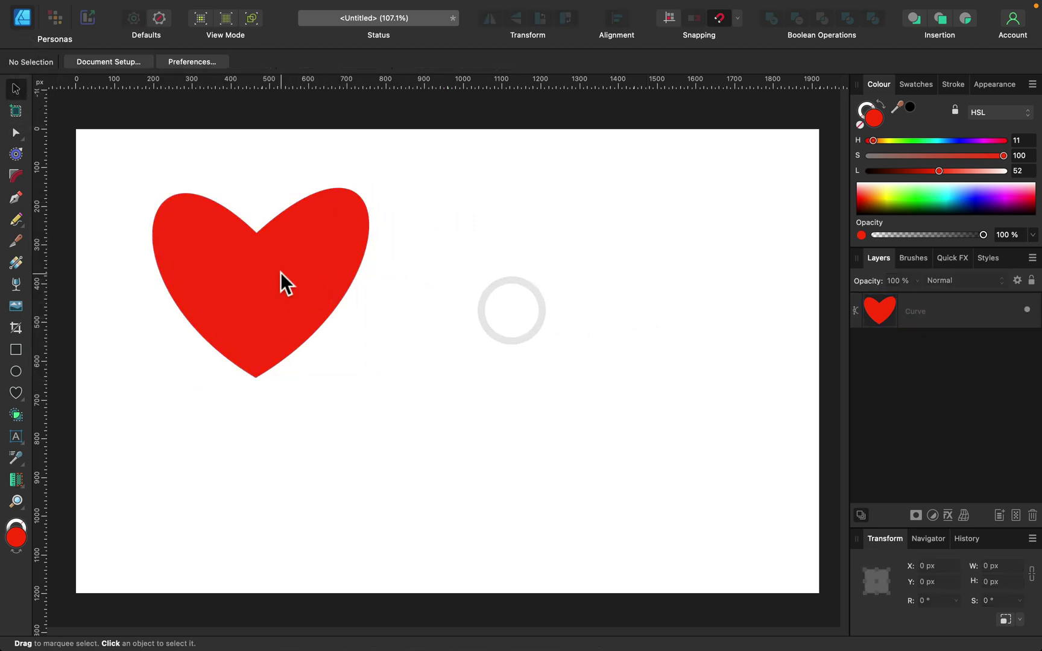
click(279, 270)
- Adjust the heart's Bézier handles to balance the left and right lobes
click(14, 135)
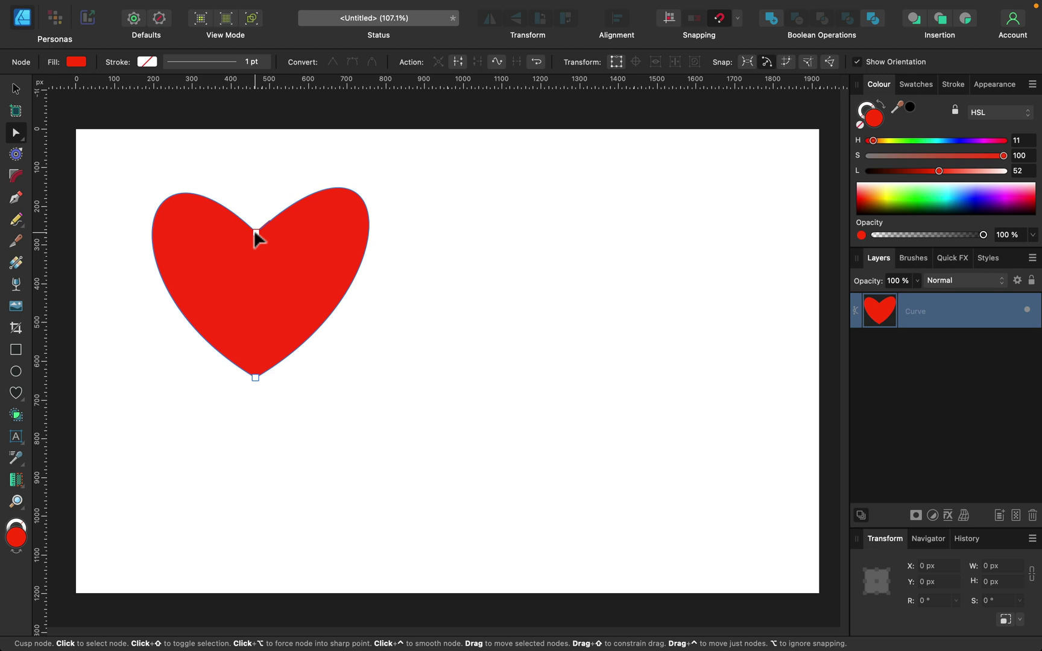
click(256, 230)
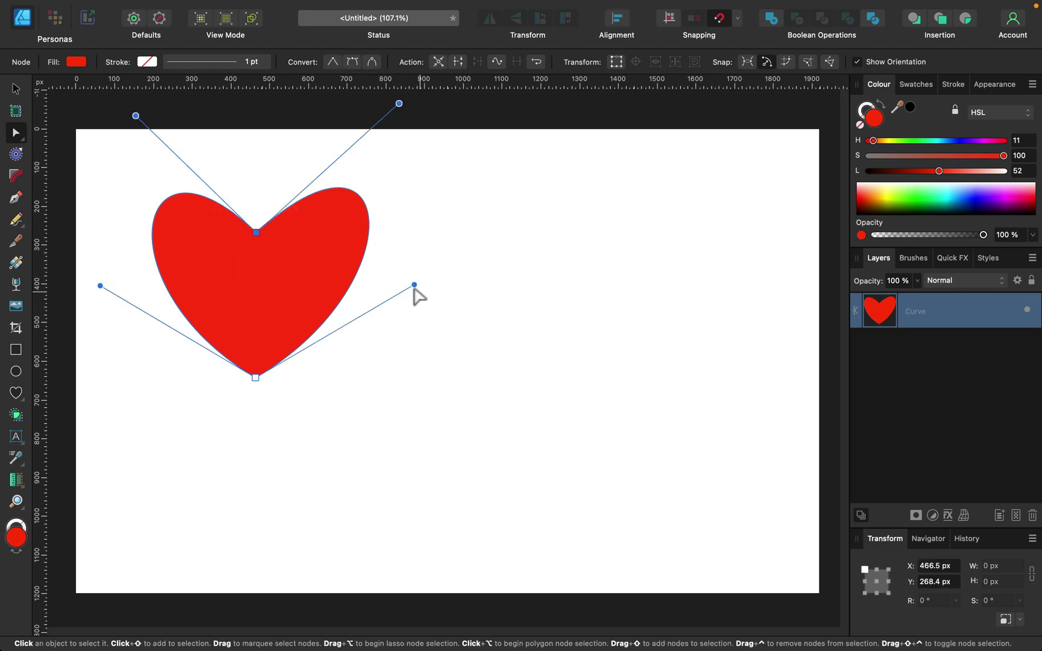
drag(414, 286, 375, 280)
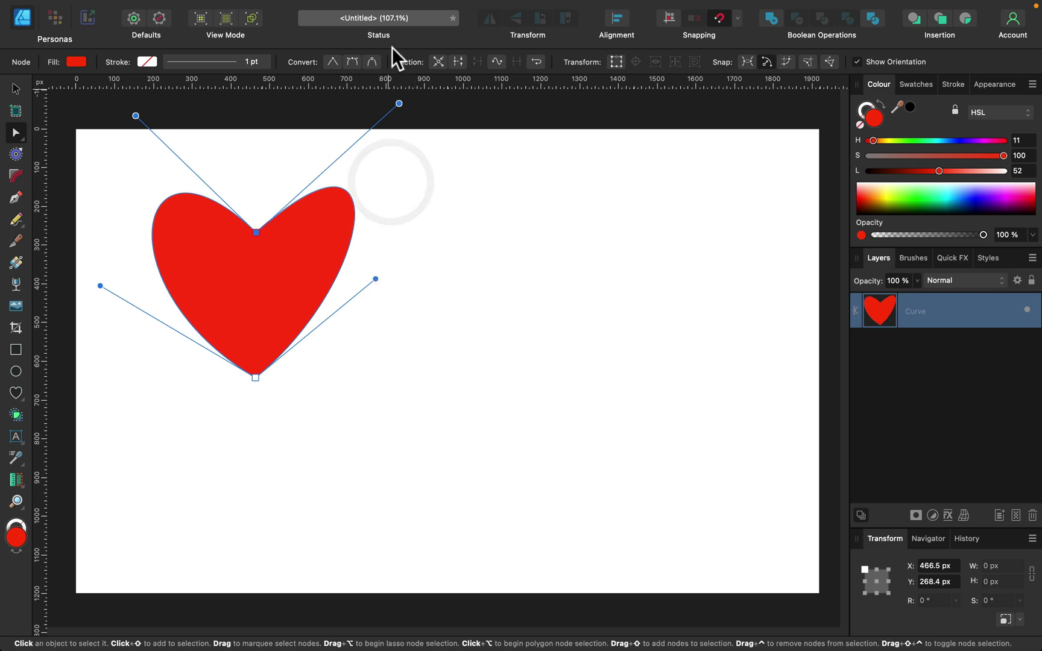
drag(400, 104, 377, 127)
mouse_move(136, 116)
mouse_down()
mouse_move(163, 142)
mouse_move(141, 117)
mouse_up()
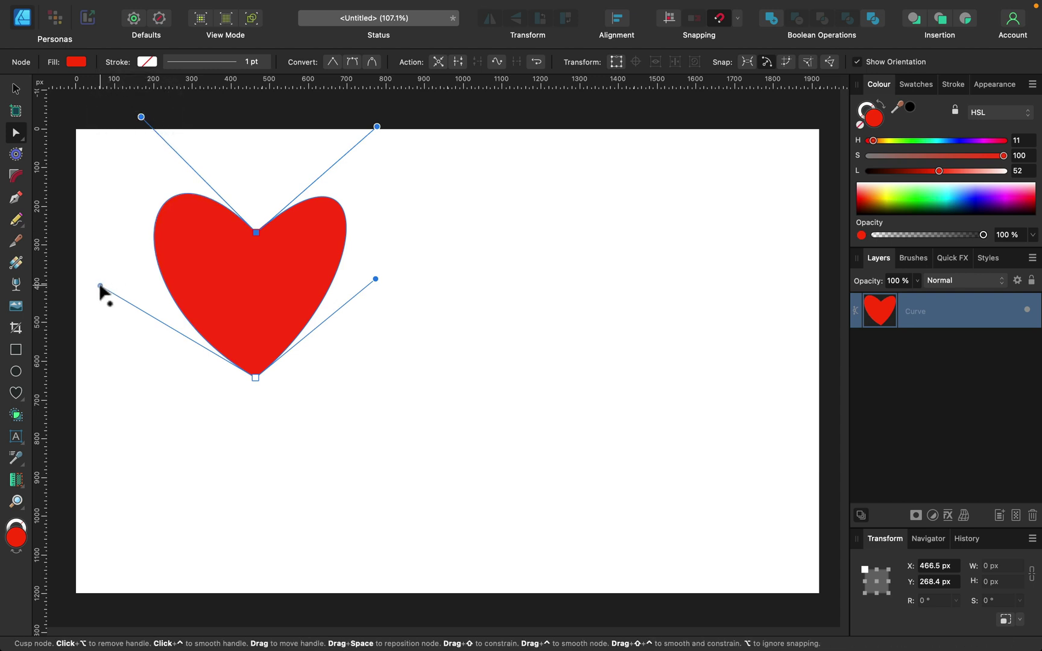
mouse_move(100, 287)
mouse_down()
mouse_move(107, 318)
mouse_move(107, 306)
mouse_up()
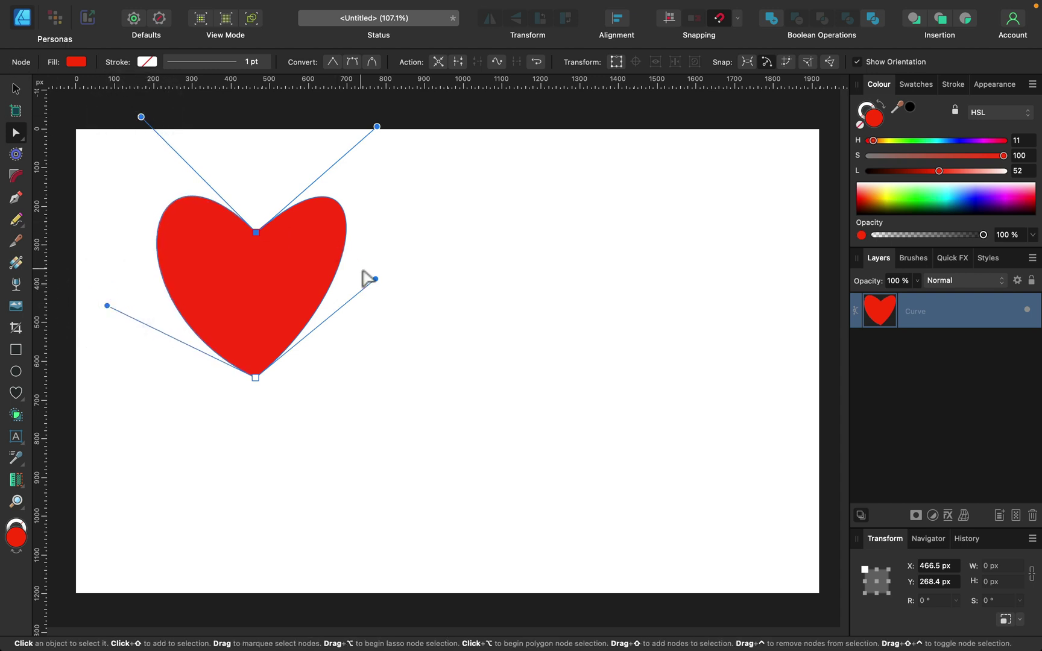
drag(375, 280, 418, 286)
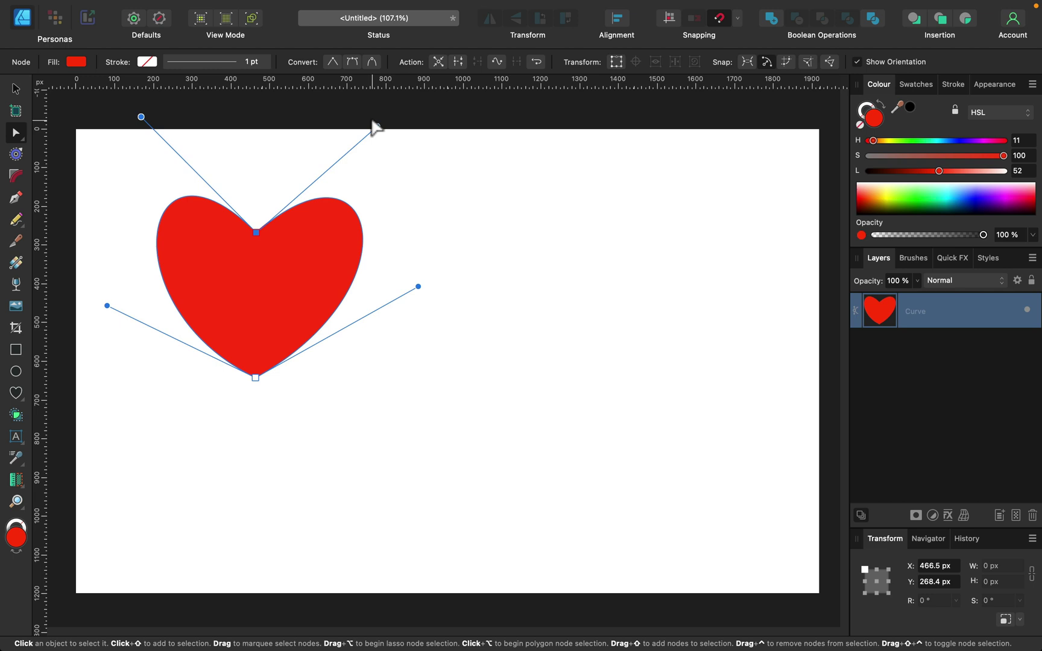
mouse_move(372, 125)
mouse_down()
mouse_move(382, 133)
mouse_move(354, 128)
mouse_up()
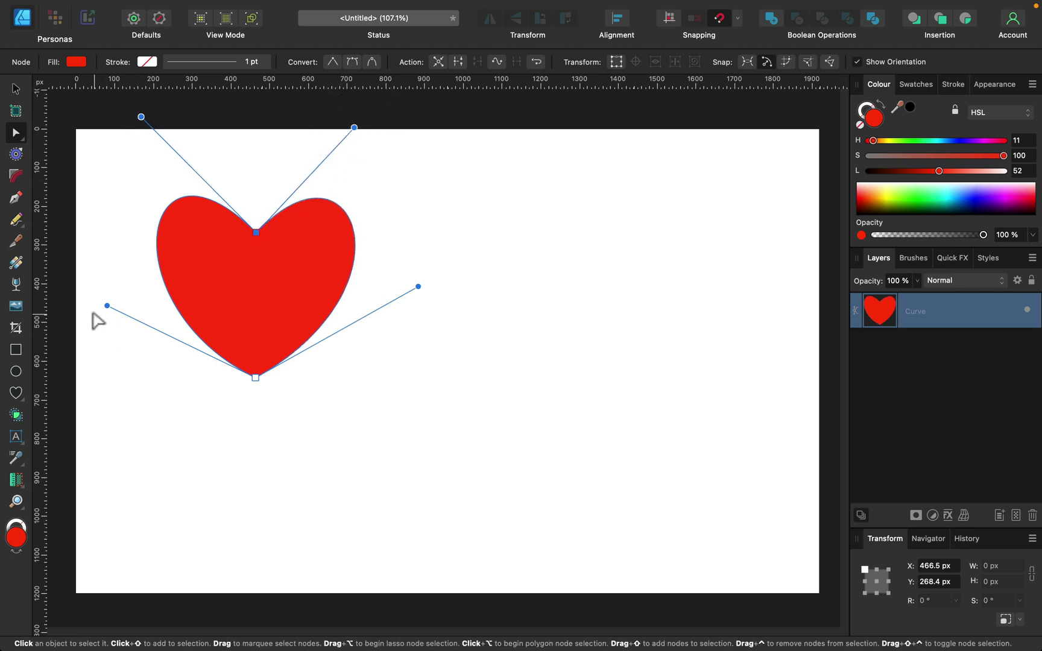
- Move the red heart, about 512 × 469 px, toward the page's top-left
click(14, 89)
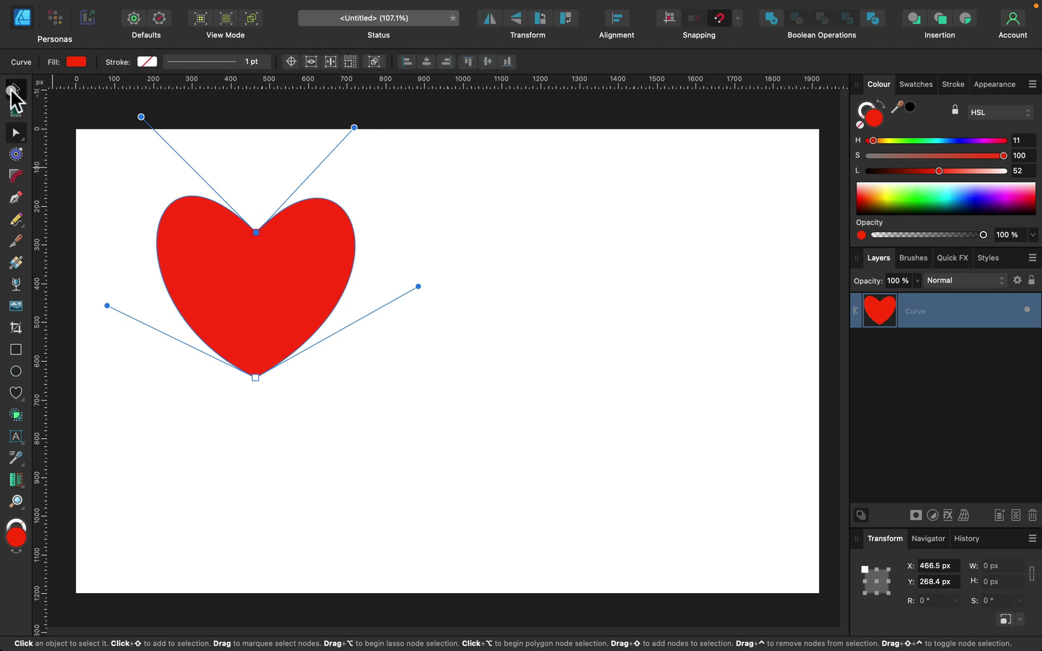
drag(226, 290, 199, 276)
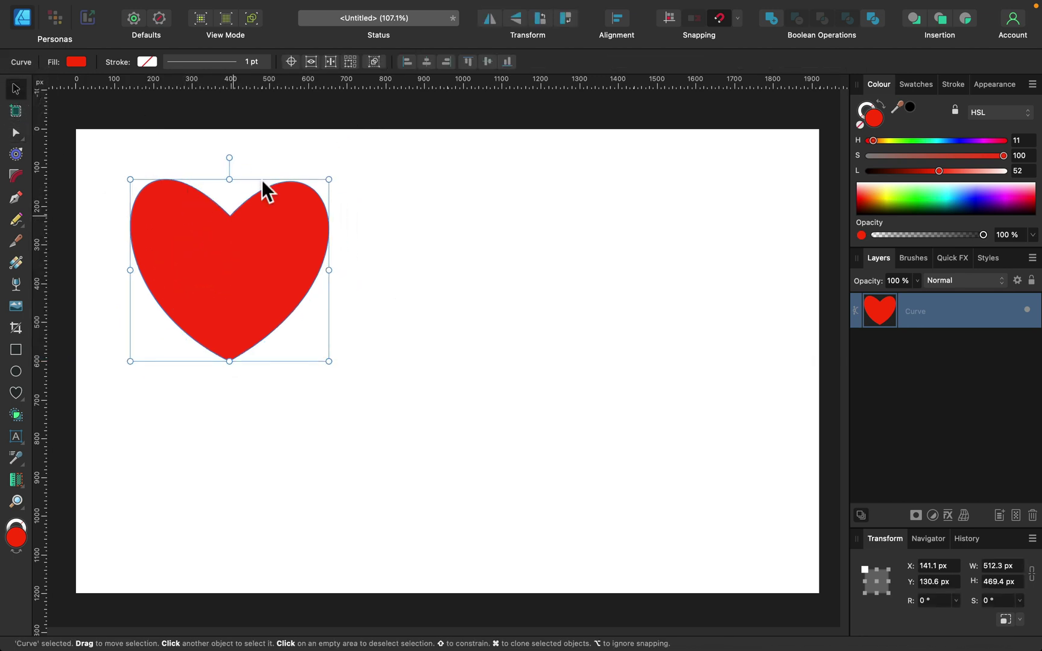
click(468, 418)
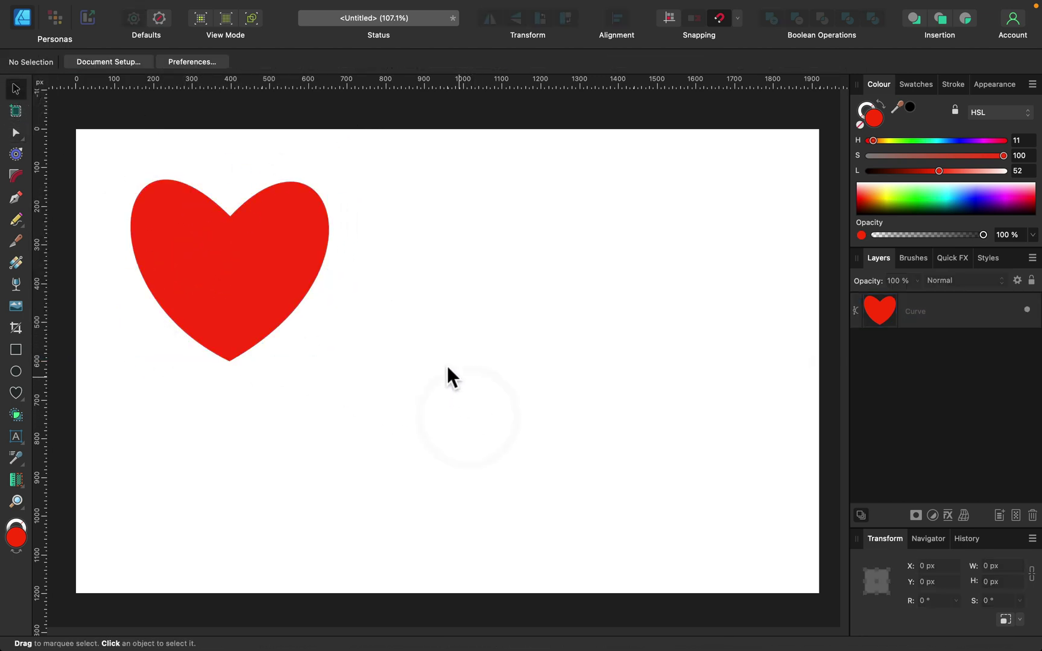
drag(278, 259, 262, 247)
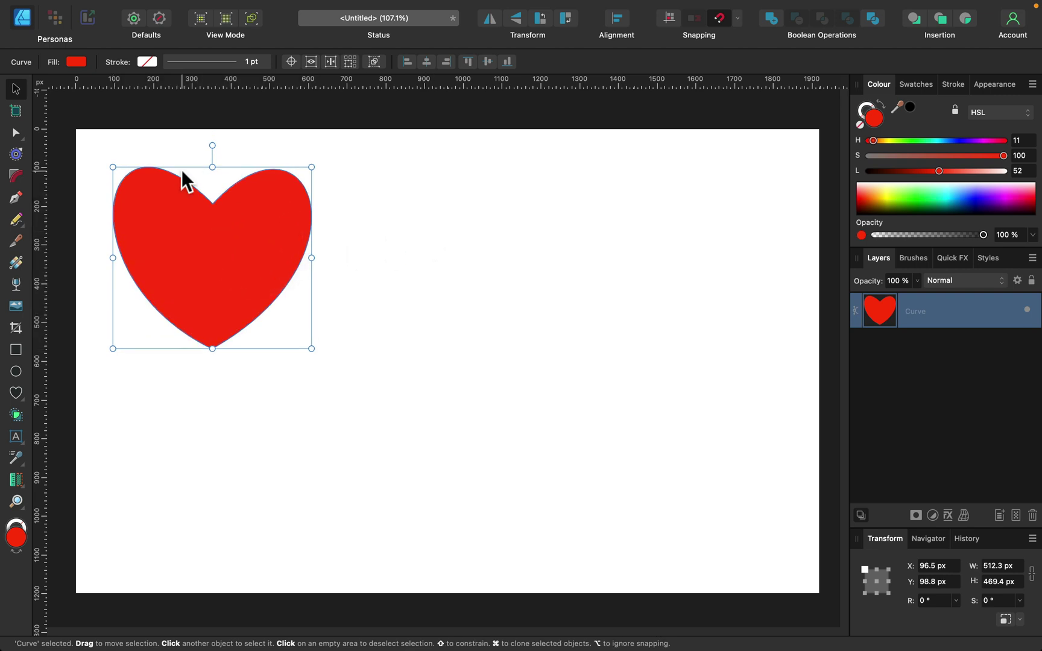
click(519, 293)
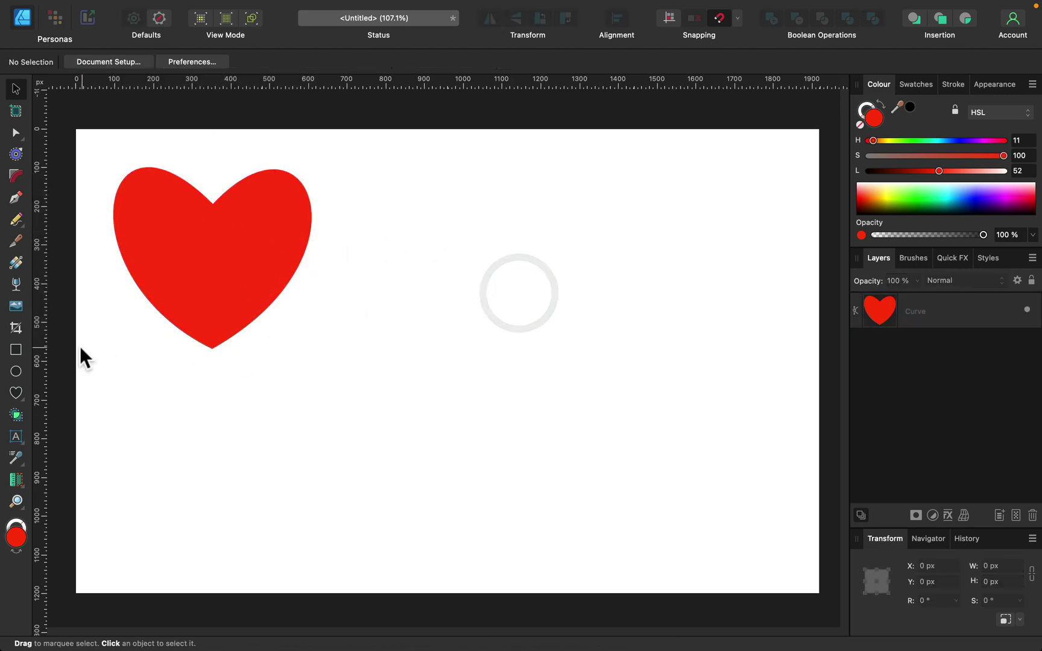
- Draw a second heart right of the red one with a dark maroon fill (hue 353)
click(16, 388)
mouse_move(373, 170)
mouse_down()
mouse_move(556, 333)
mouse_move(549, 342)
mouse_move(593, 371)
mouse_up()
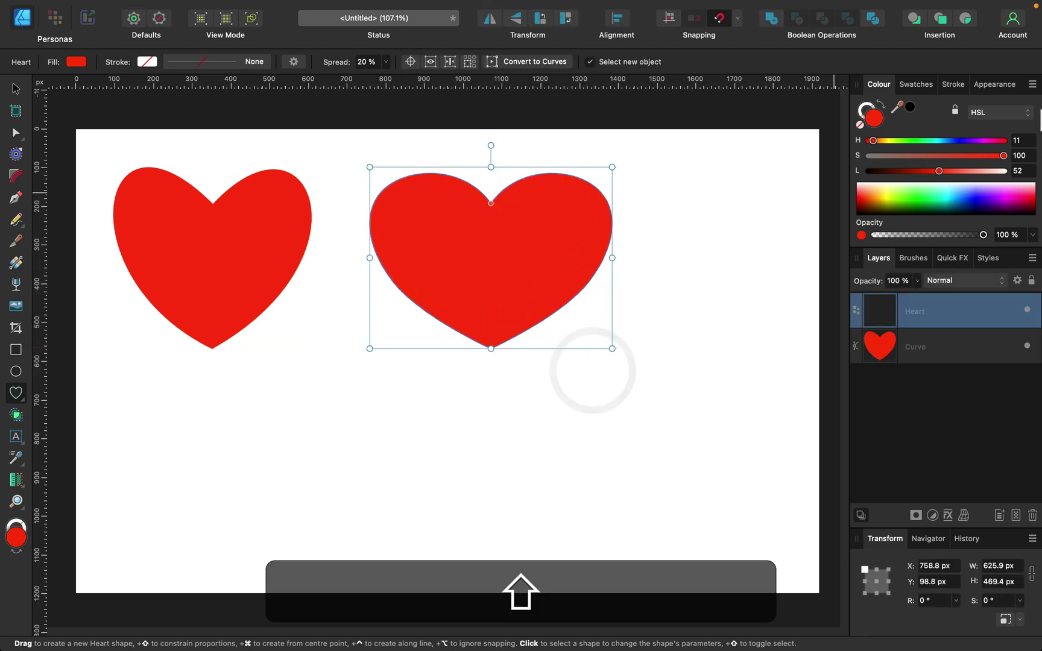
click(1001, 140)
drag(941, 171, 889, 173)
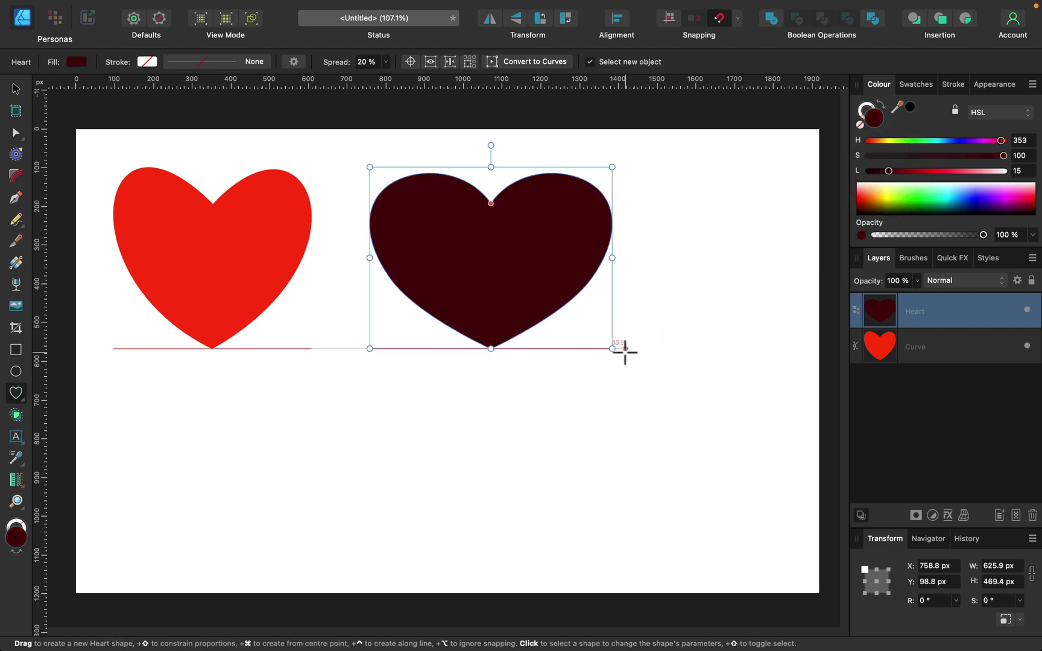
- Resize the maroon heart to about 512 × 501 px and align its top with the red heart
drag(612, 349, 568, 362)
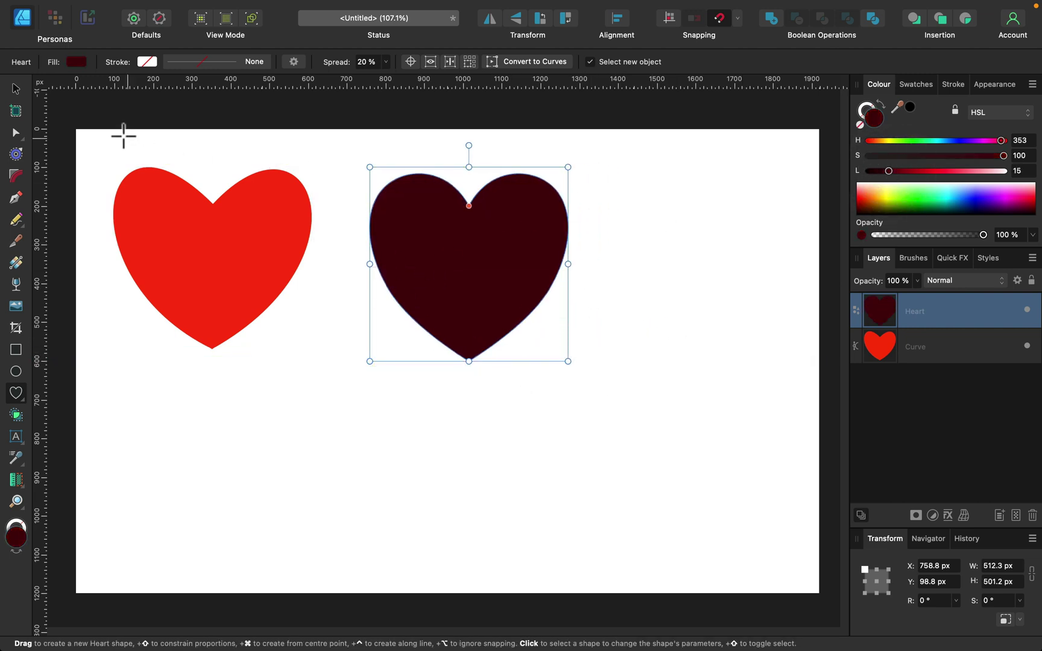
click(699, 279)
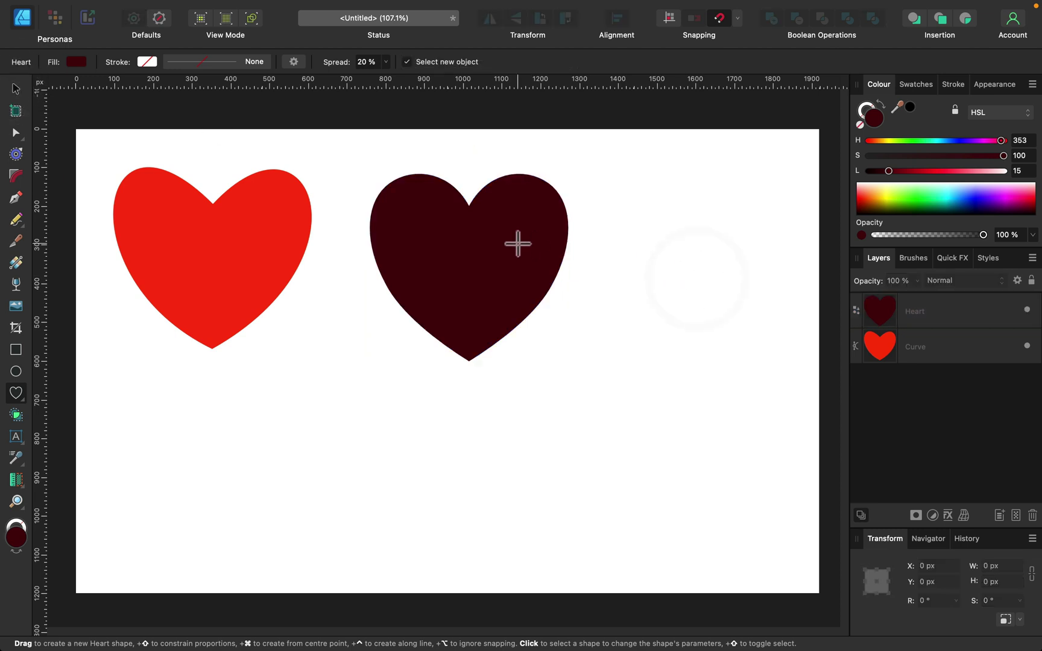
click(15, 89)
drag(432, 247, 486, 258)
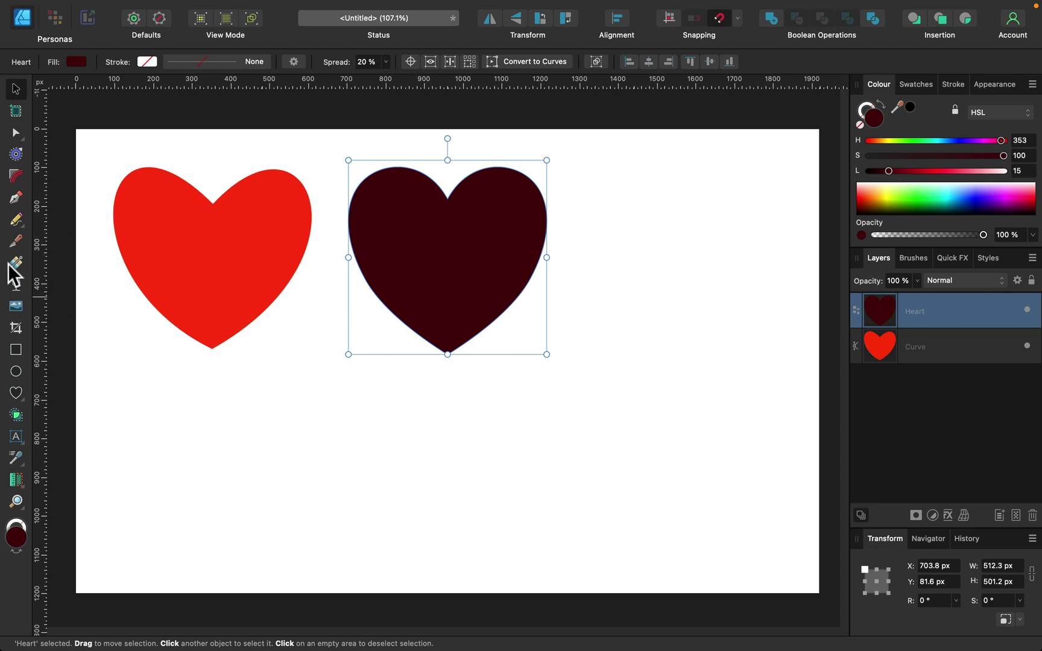
- Knife a zigzag crack through the maroon heart, then shift and tilt the right half
click(15, 241)
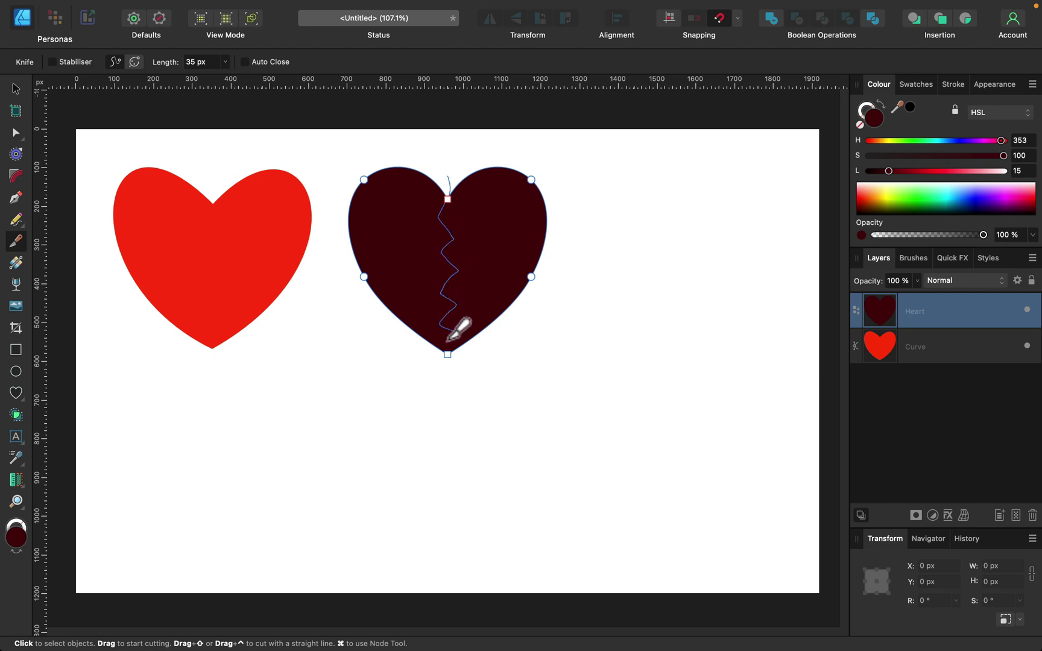
drag(452, 391, 453, 388)
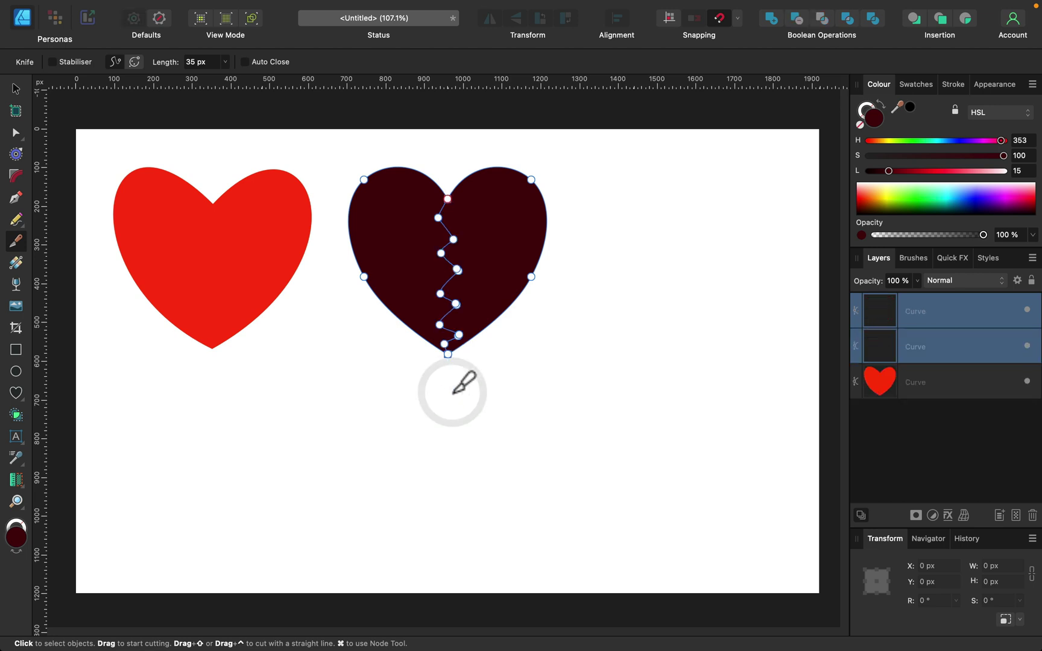
click(16, 89)
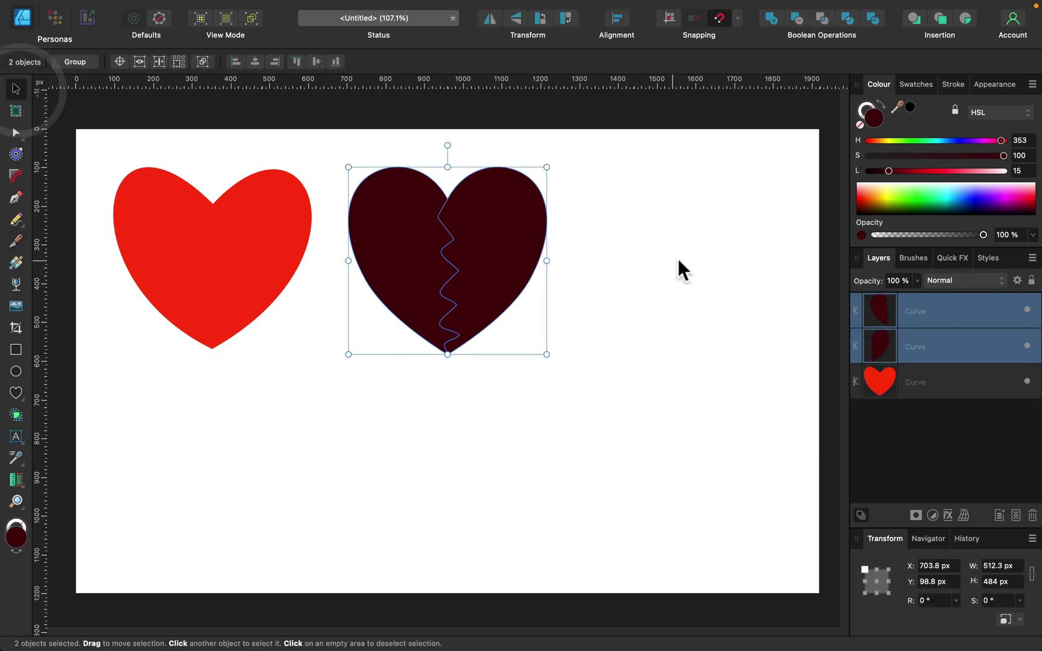
click(679, 258)
drag(514, 241, 523, 242)
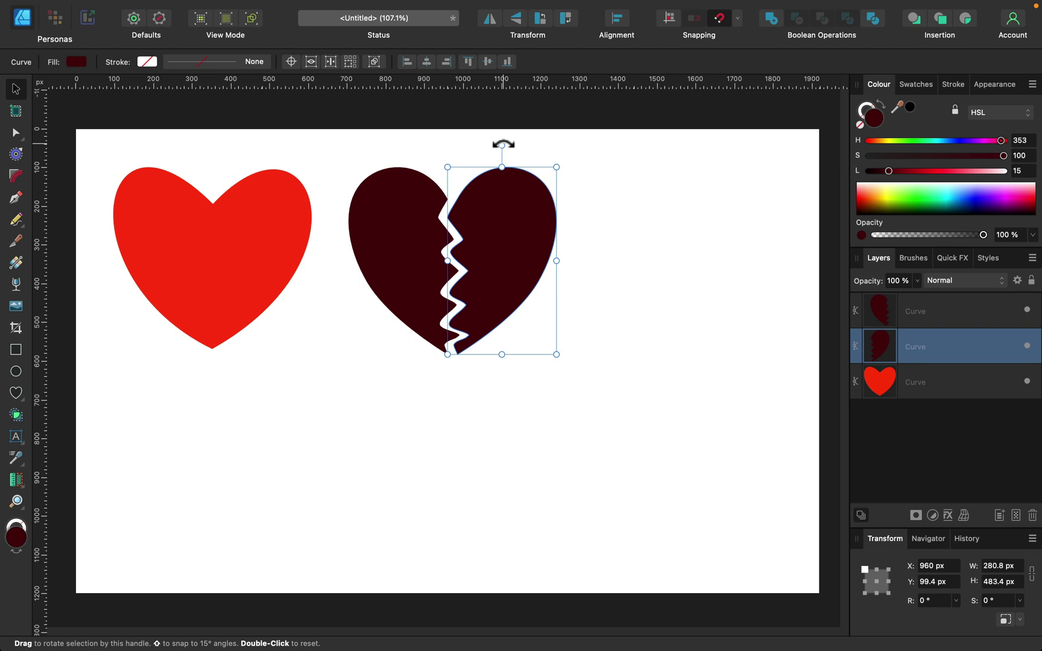
drag(501, 146, 512, 144)
- Tilt the left half about 4 degrees, then move both halves slightly left
click(427, 201)
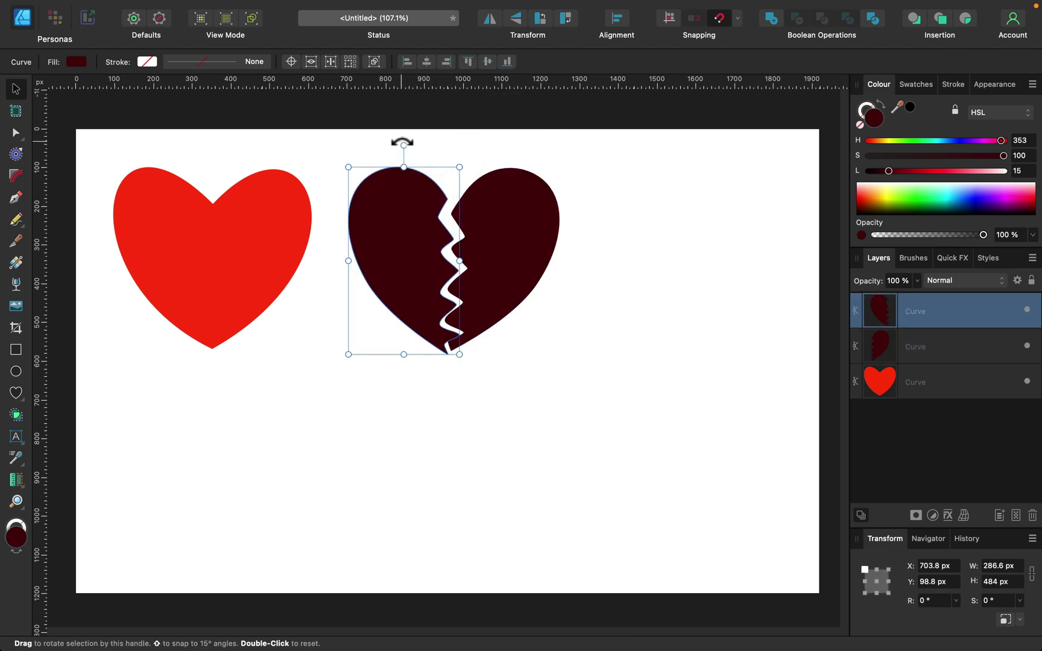
drag(403, 145, 395, 146)
click(412, 253)
click(637, 291)
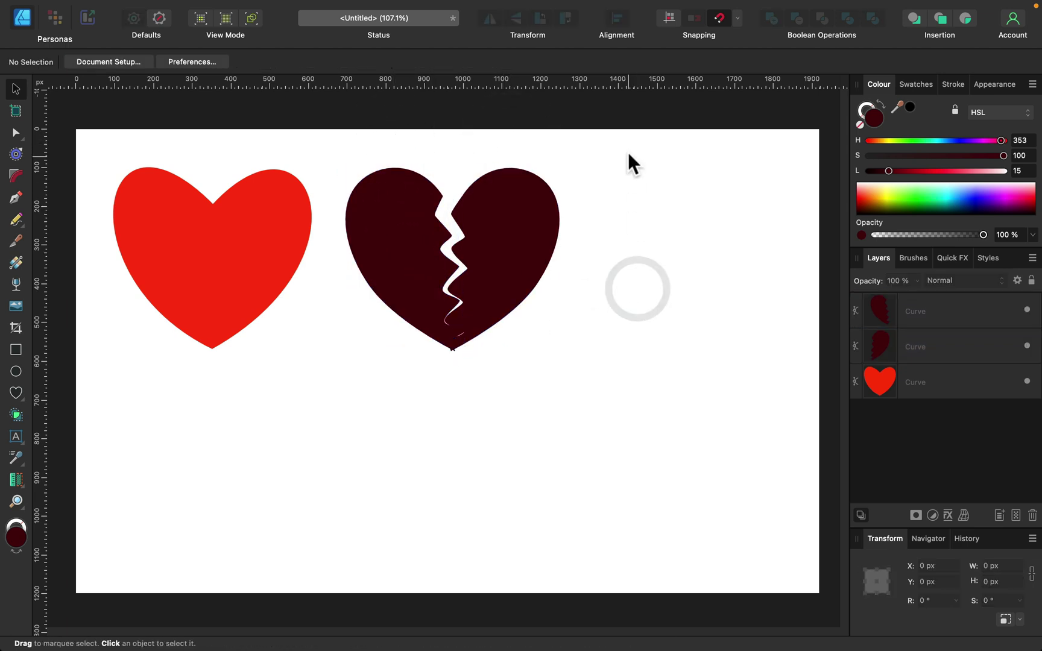
drag(628, 152, 310, 433)
drag(533, 273, 515, 272)
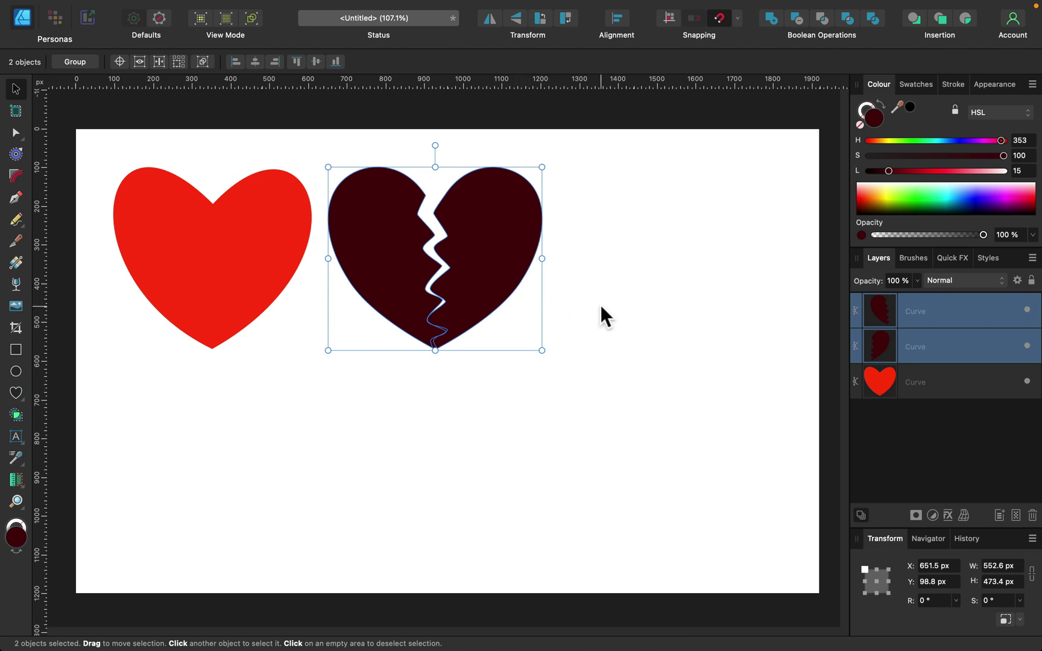
- Merge the two halves and delete the stray crack fragment's nodes
click(774, 20)
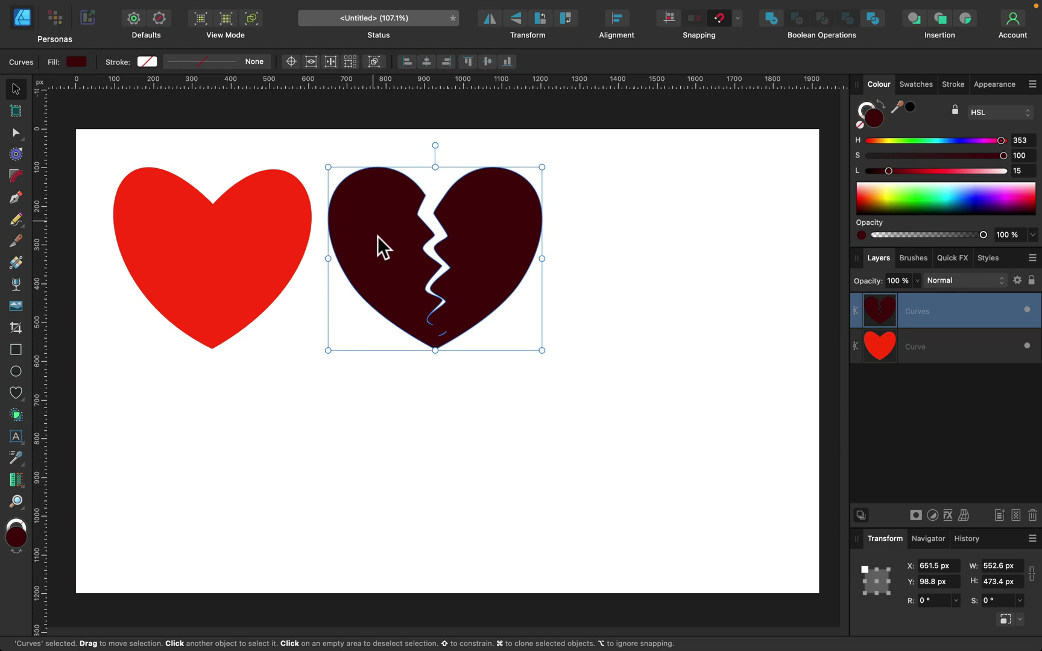
key(super+equal)
key(super+equal)
key(super+equal)
key(super+equal)
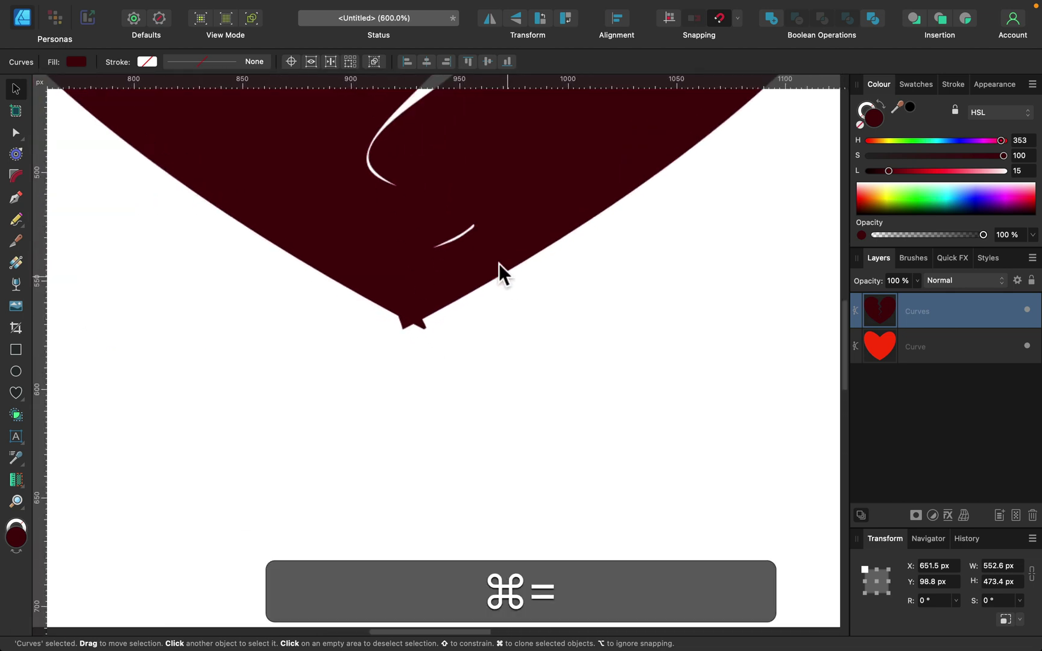
click(16, 133)
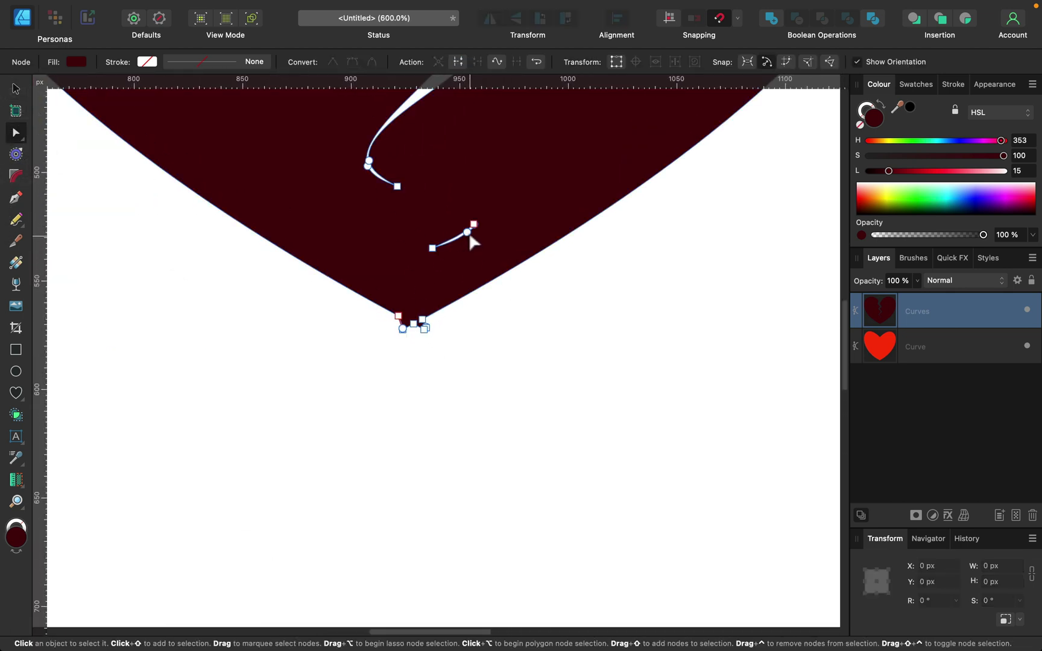
click(469, 235)
key(Delete)
click(470, 221)
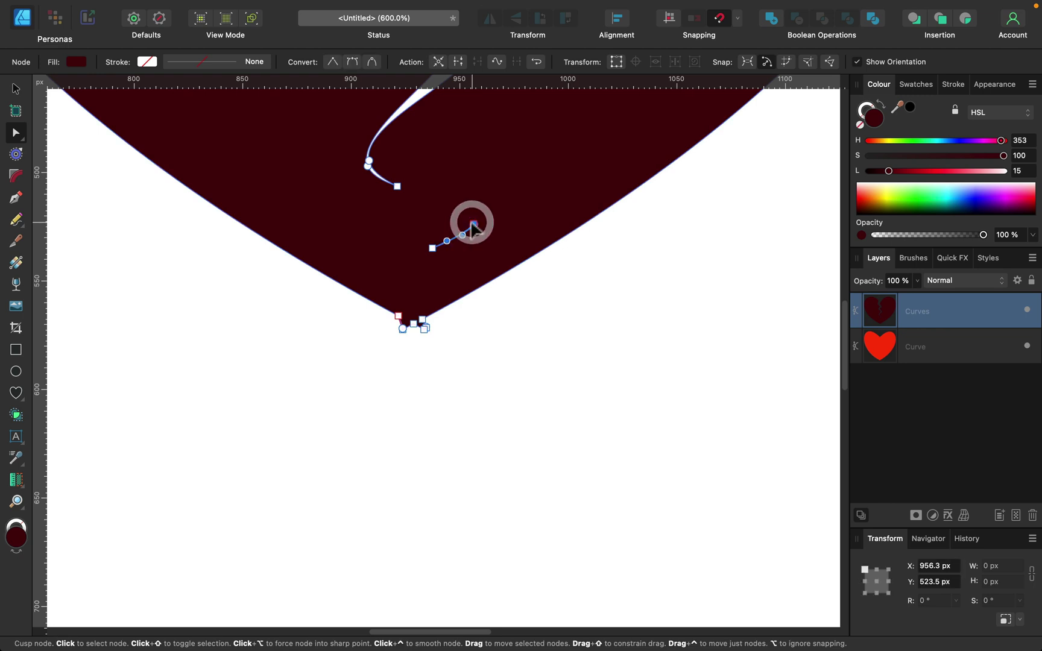
key(Delete)
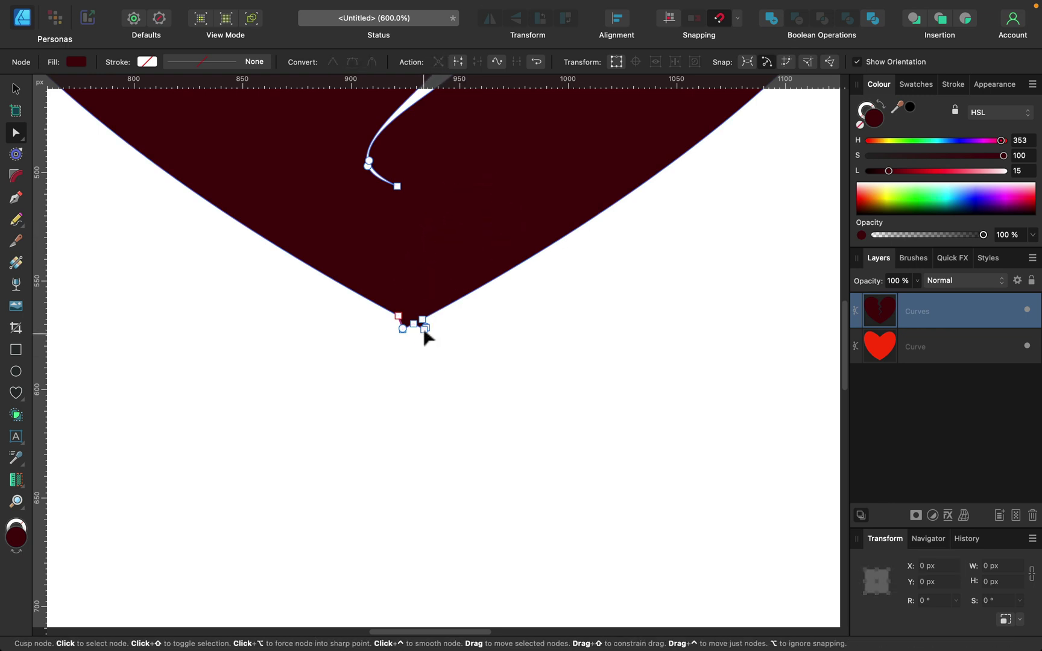
- Delete the extra bottom-tip nodes so the halves meet at a clean tip
click(427, 329)
click(424, 332)
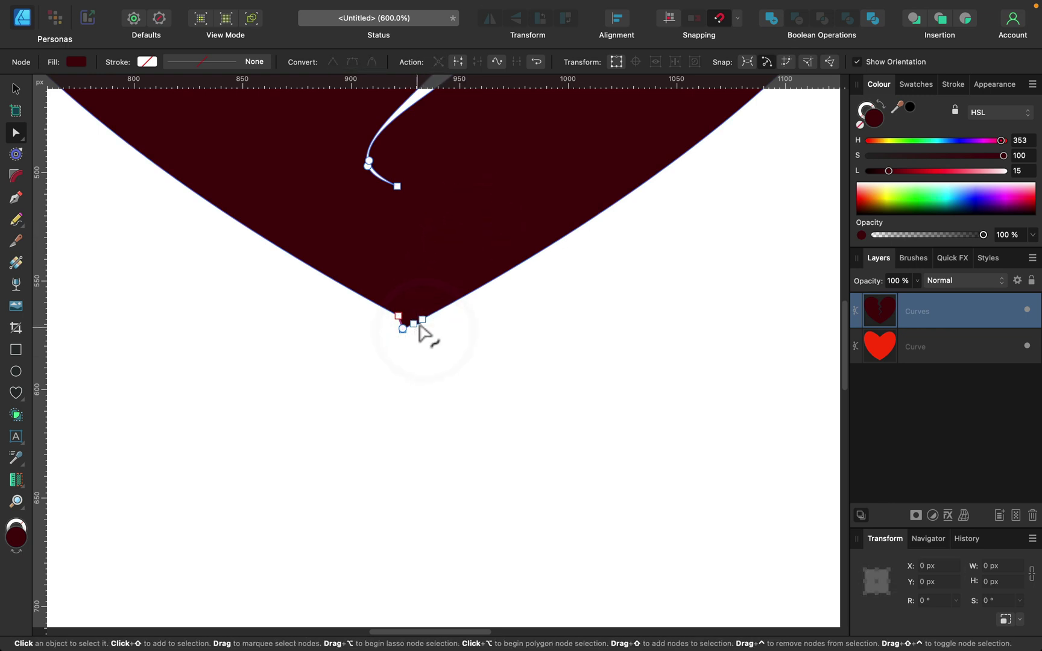
click(402, 330)
key(Delete)
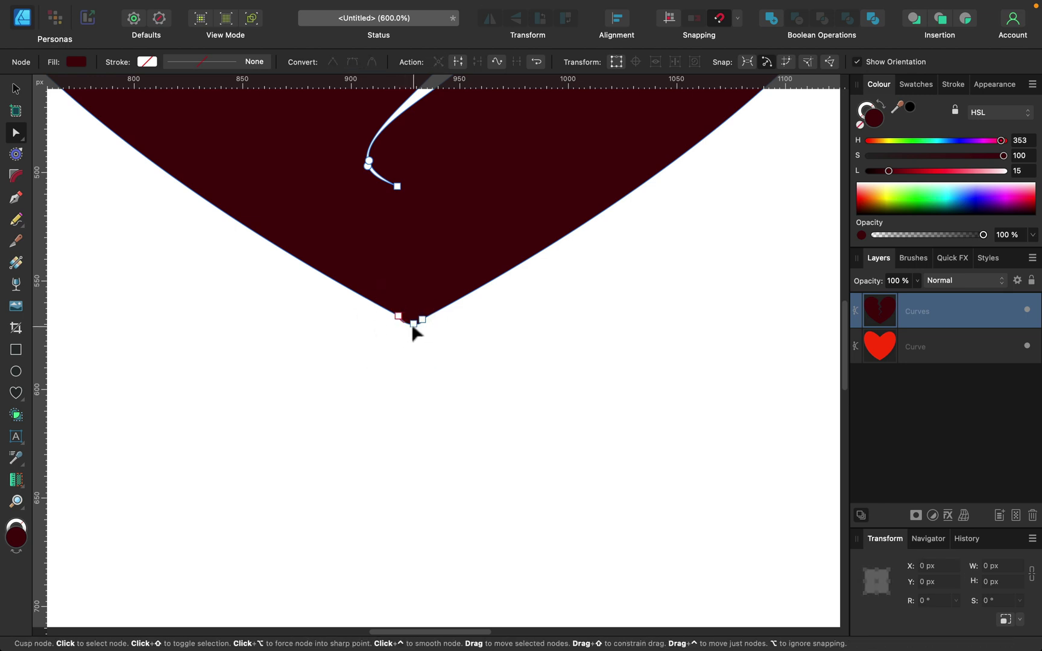
click(460, 329)
click(416, 323)
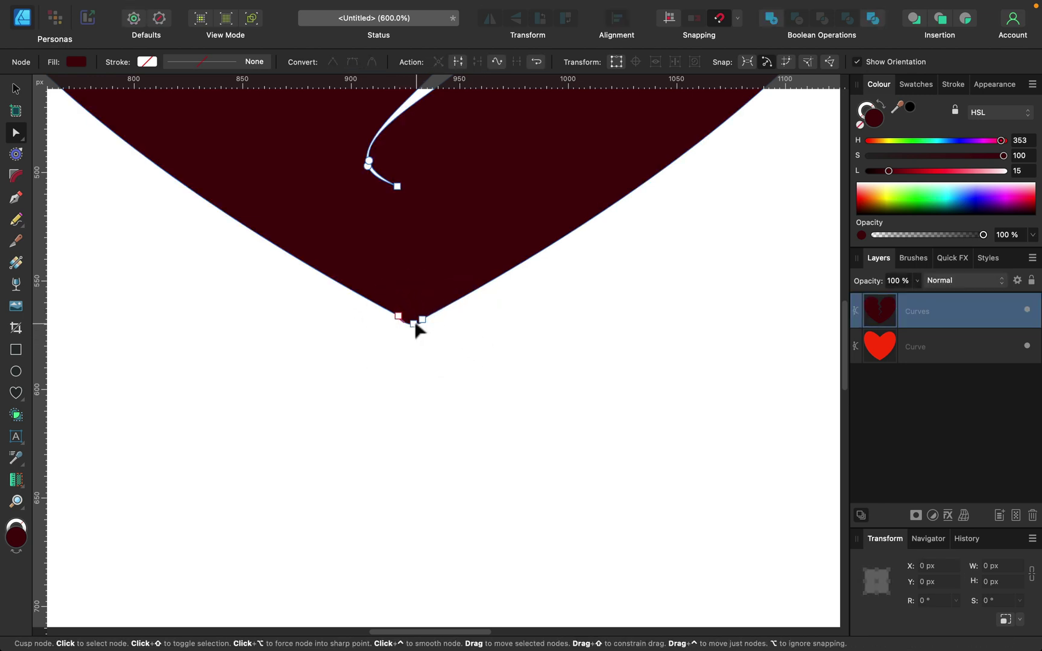
click(411, 323)
click(464, 345)
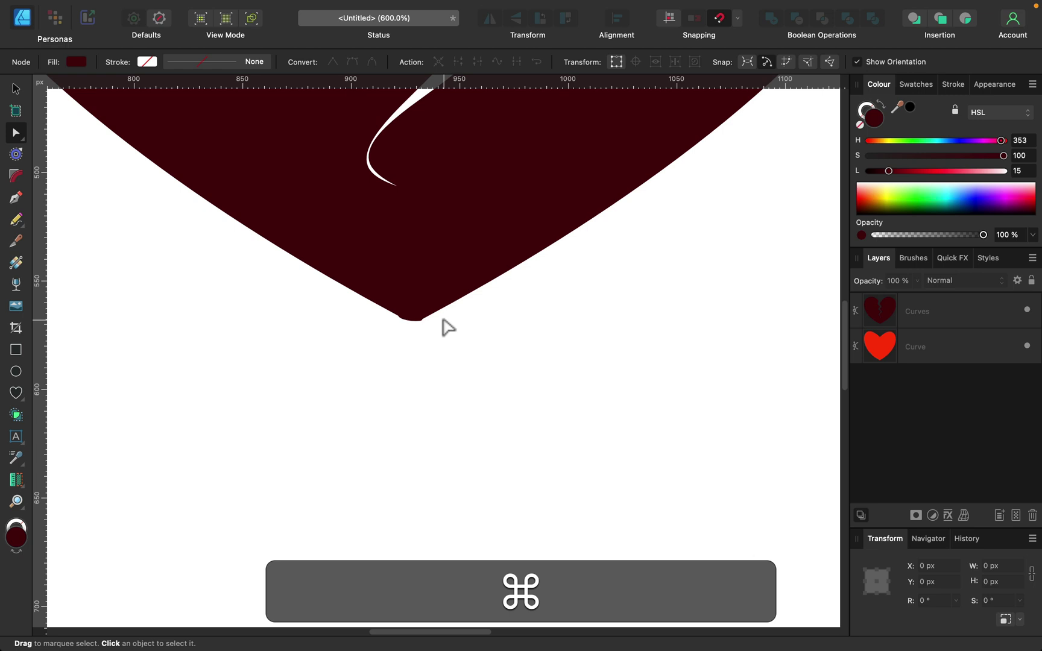
key(super+minus)
key(super+minus)
key(super+minus)
key(super+minus)
key(super+minus)
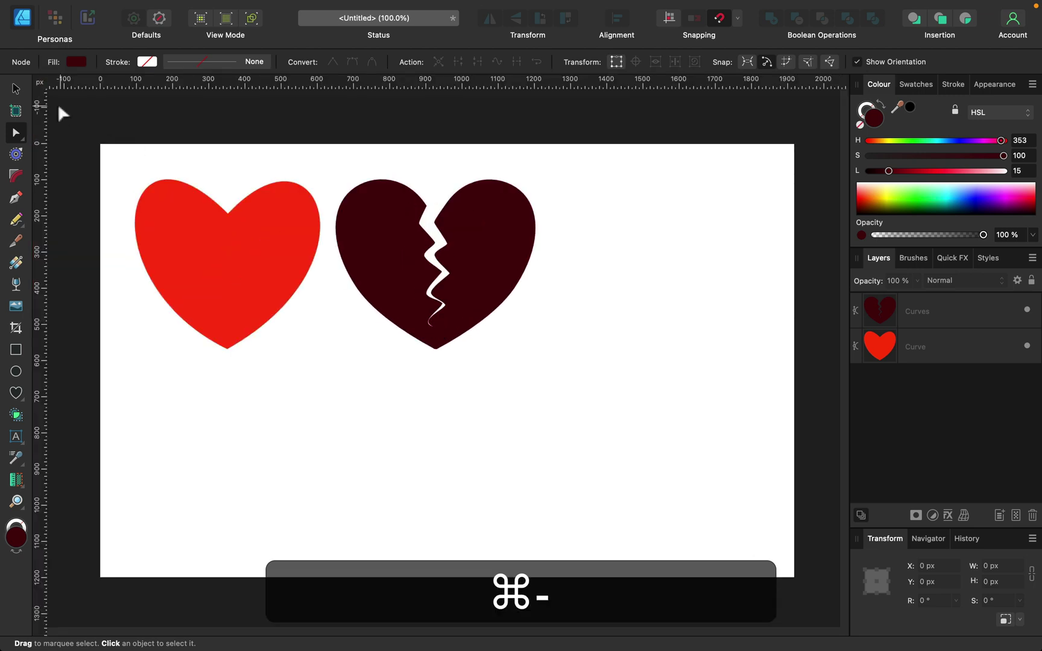
- Nudge the red heart slightly and place the cracked heart right beside it
click(15, 89)
click(267, 286)
mouse_move(255, 272)
mouse_down()
mouse_move(260, 288)
mouse_move(254, 274)
mouse_up()
drag(483, 278, 493, 311)
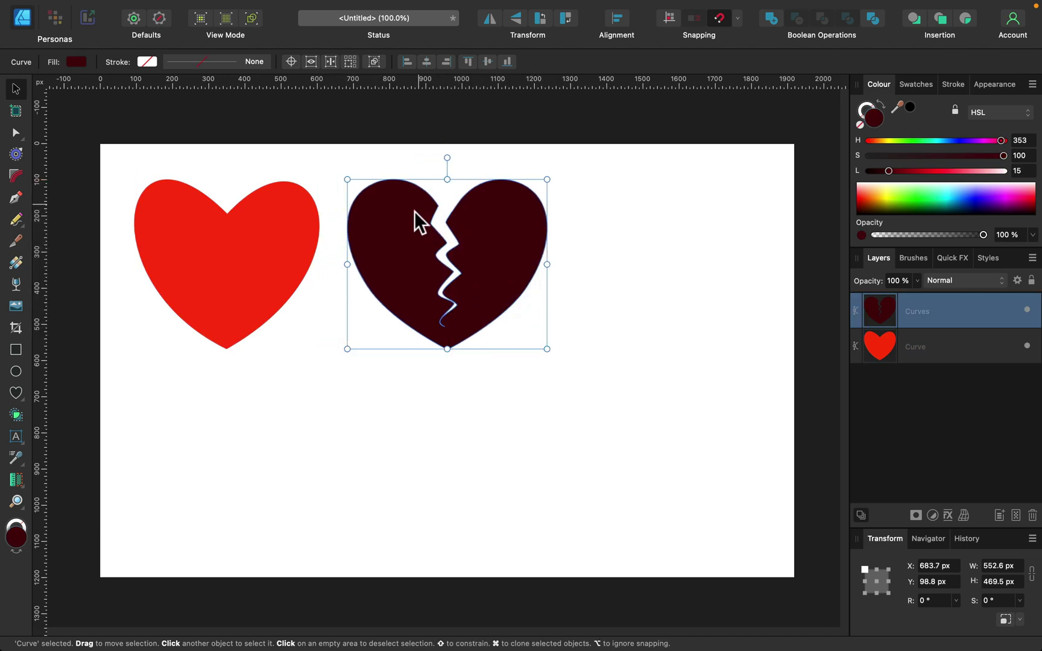
click(605, 316)
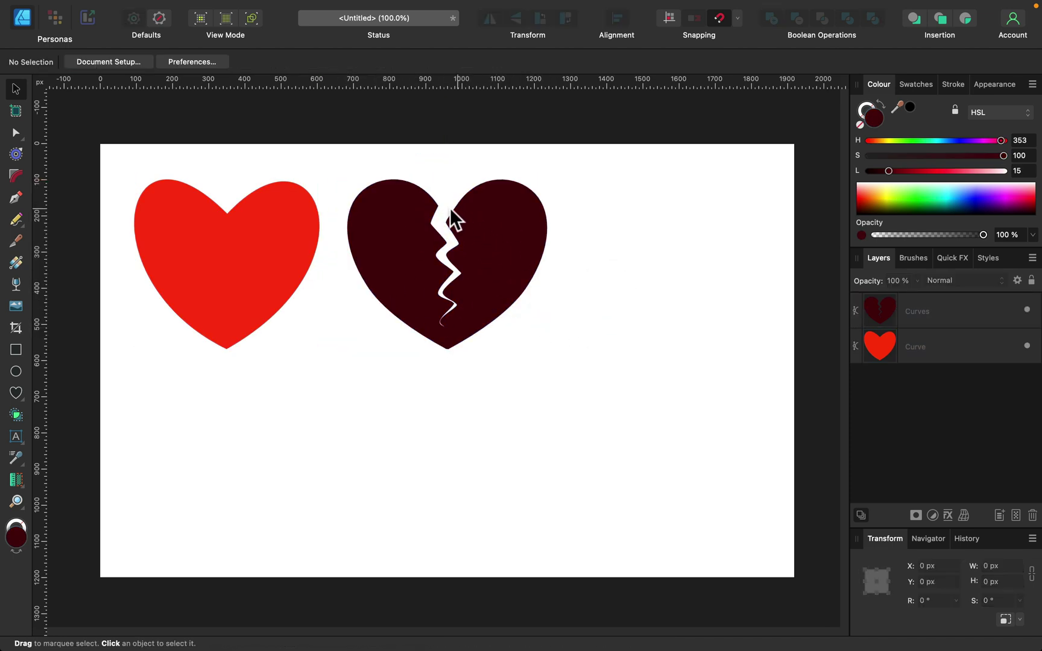
drag(532, 256, 519, 258)
click(612, 265)
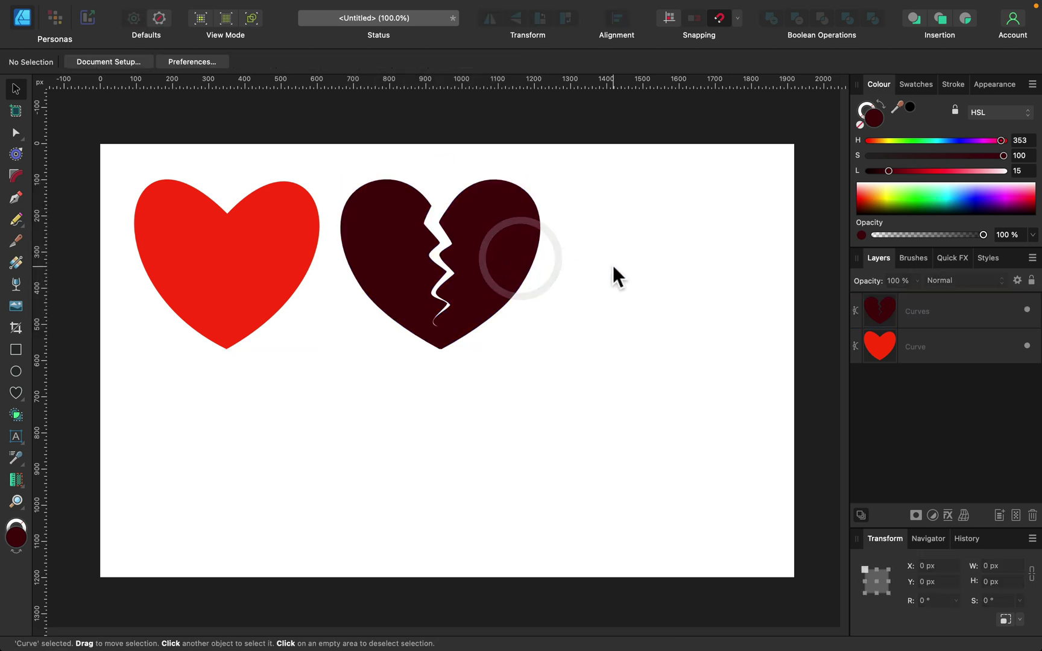
- Draw a third heart right of the cracked one as a crimson outline with no fill
click(21, 394)
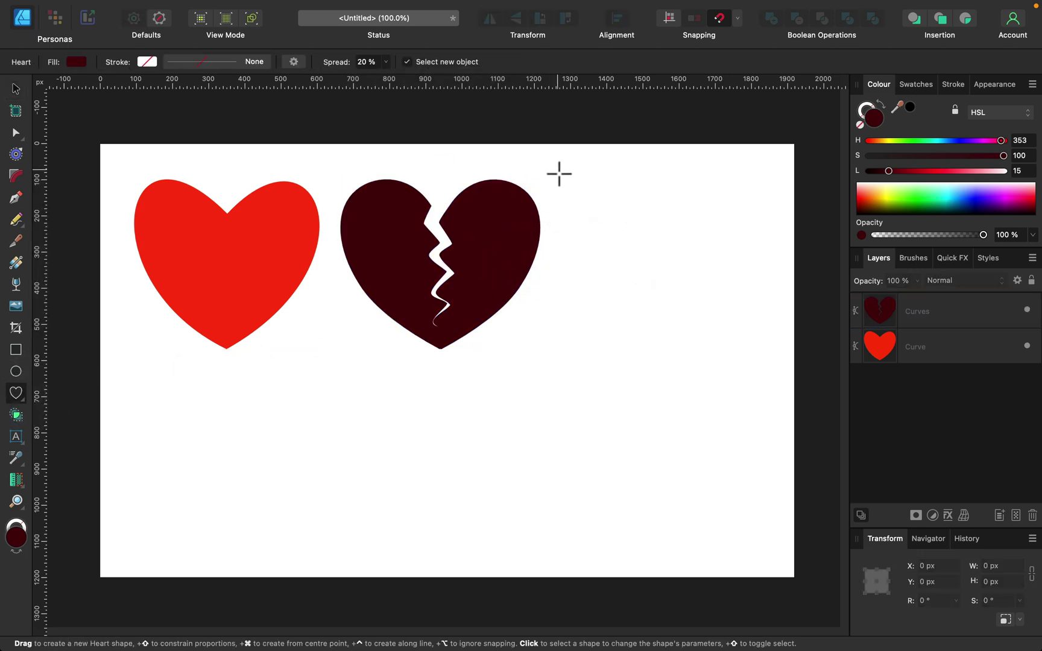
drag(569, 184, 740, 361)
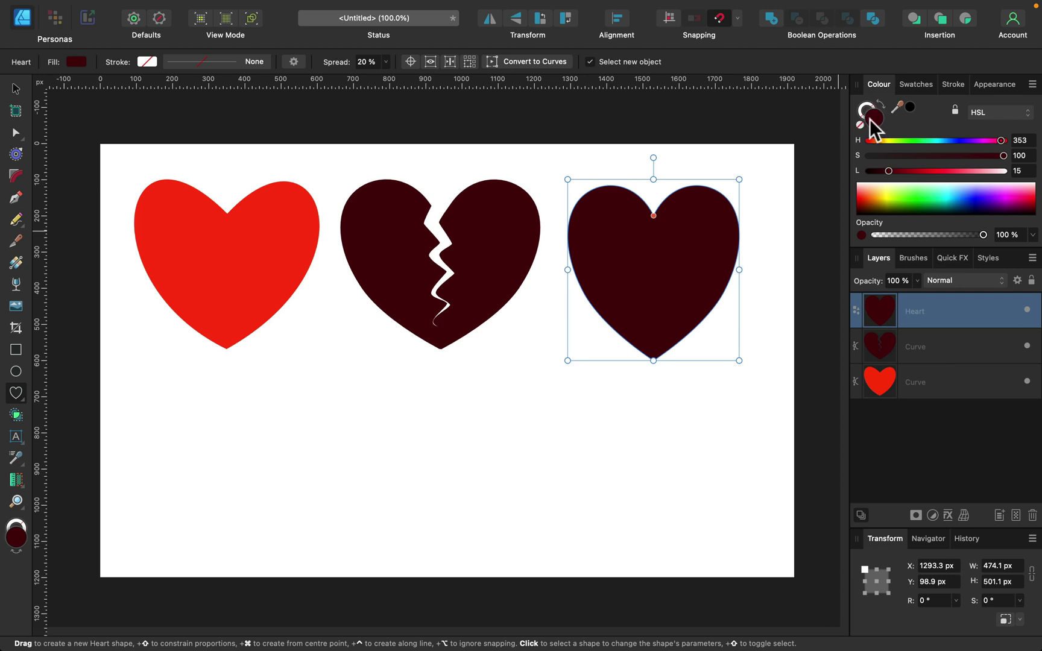
click(880, 103)
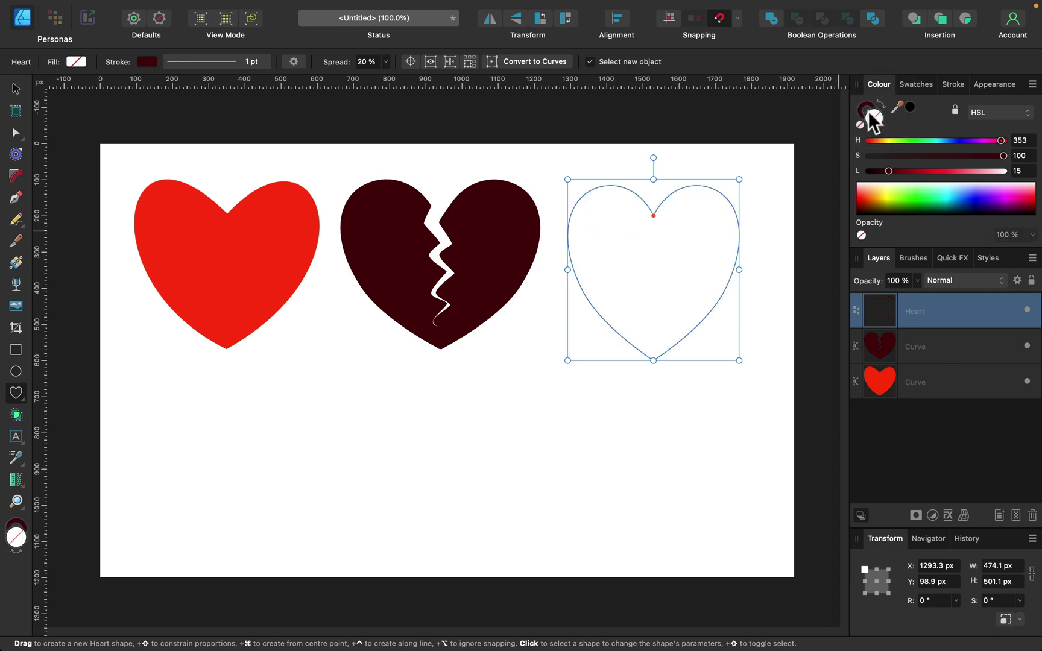
click(993, 141)
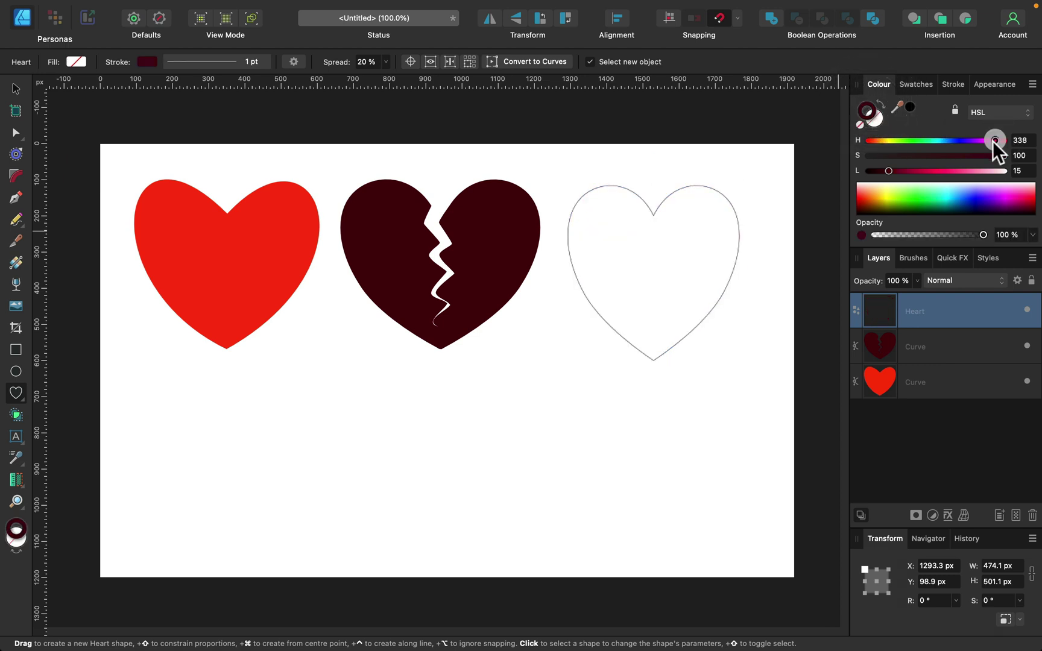
click(927, 170)
- Thicken the outline, trying 144 pt then 60 pt, and align it outside the path
click(952, 85)
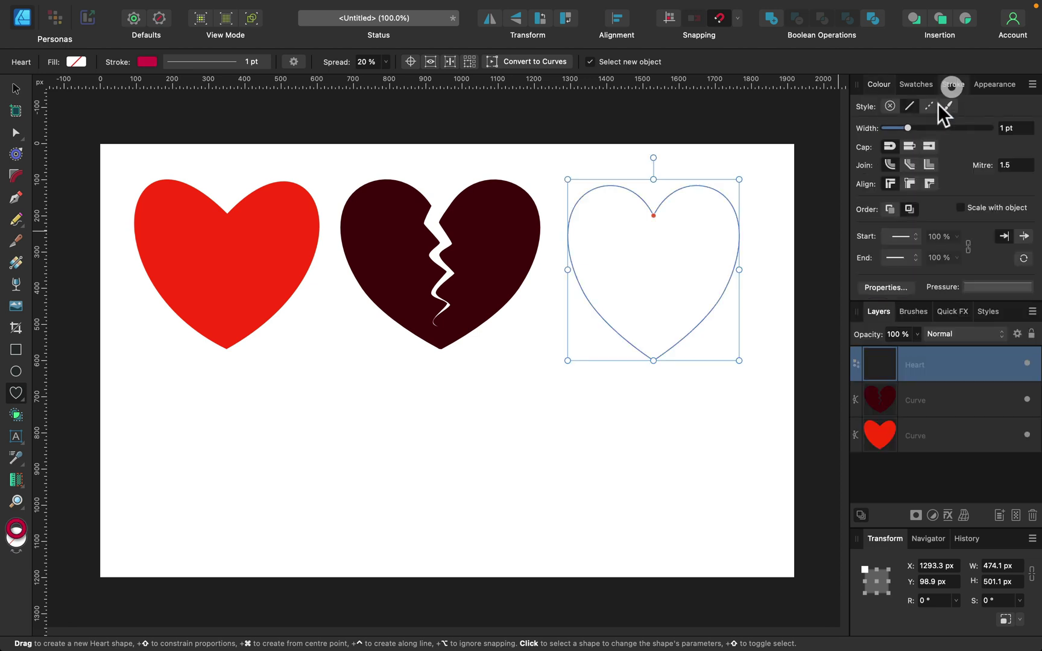
drag(919, 122, 1025, 128)
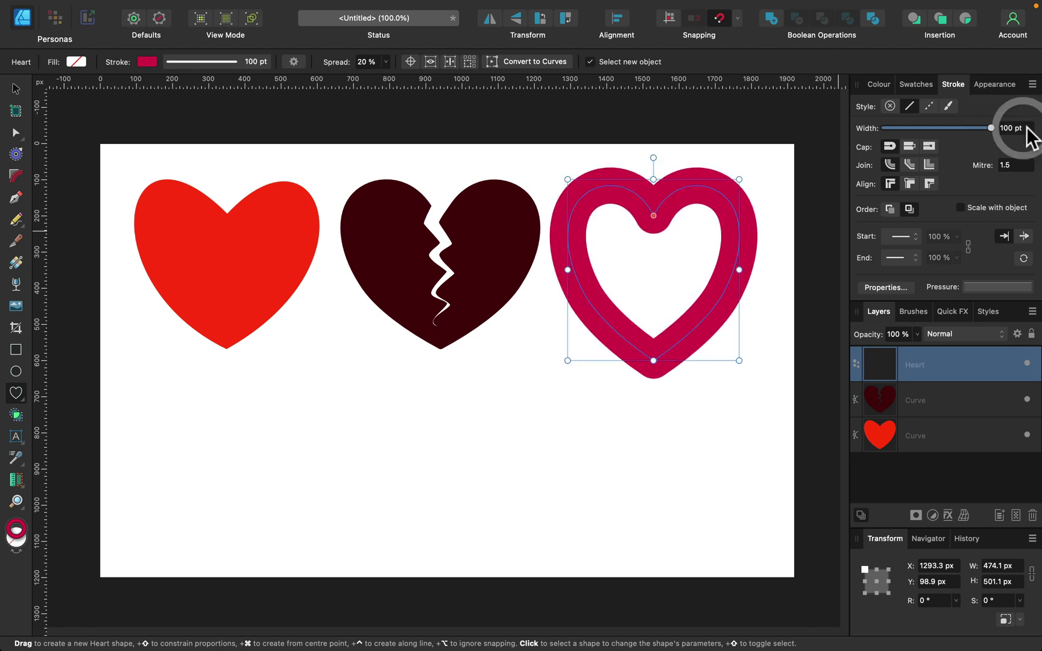
click(879, 125)
text(14)
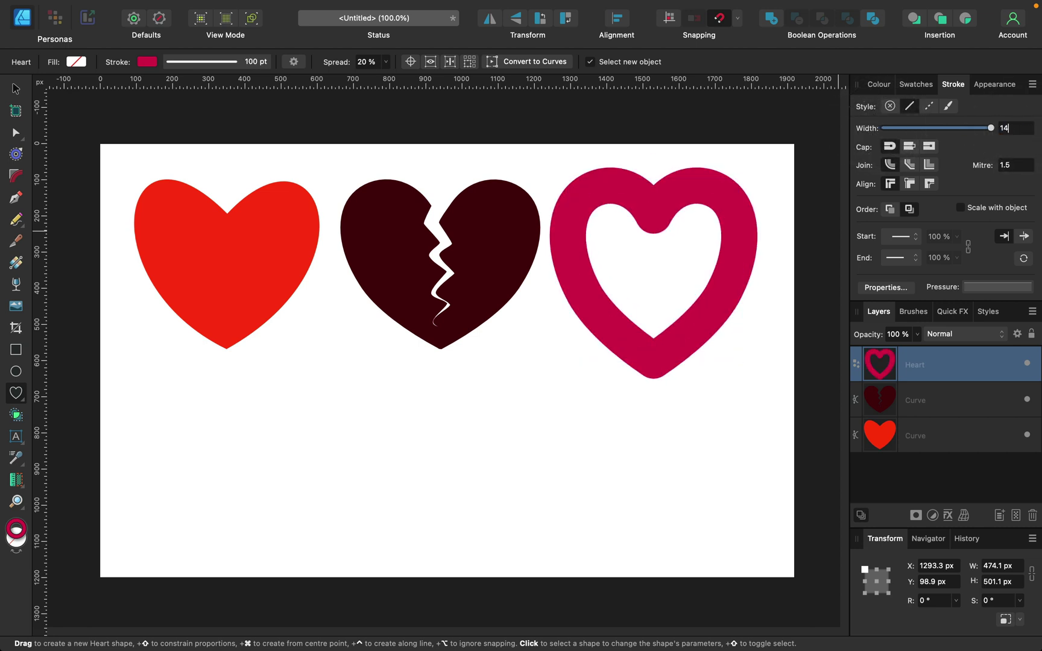
text(4)
key(Return)
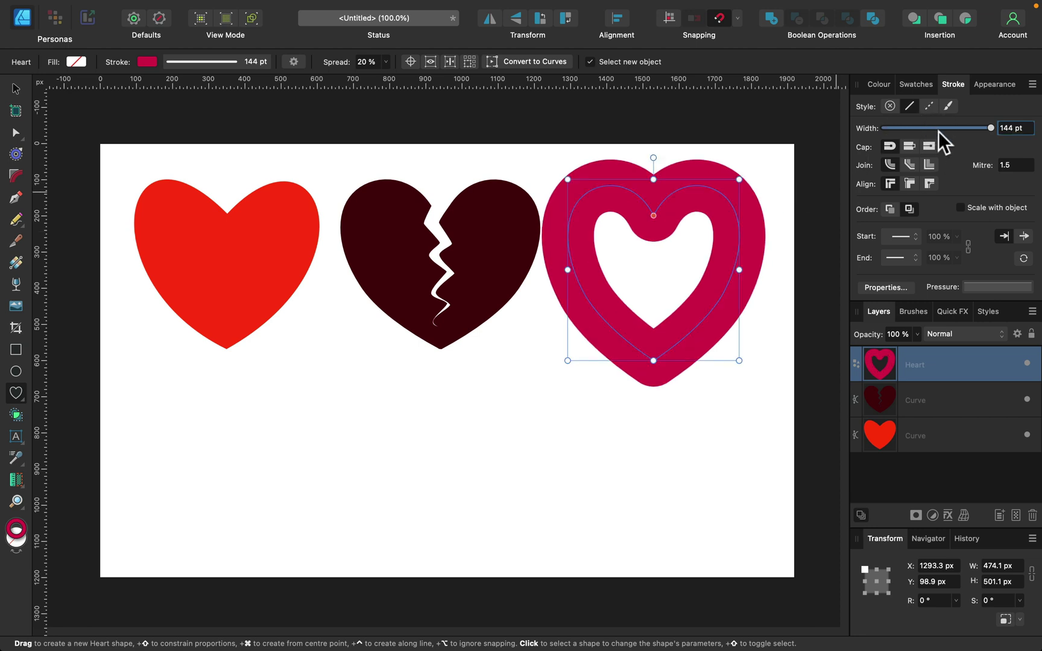
mouse_move(939, 129)
mouse_down()
mouse_move(988, 127)
mouse_move(980, 128)
mouse_up()
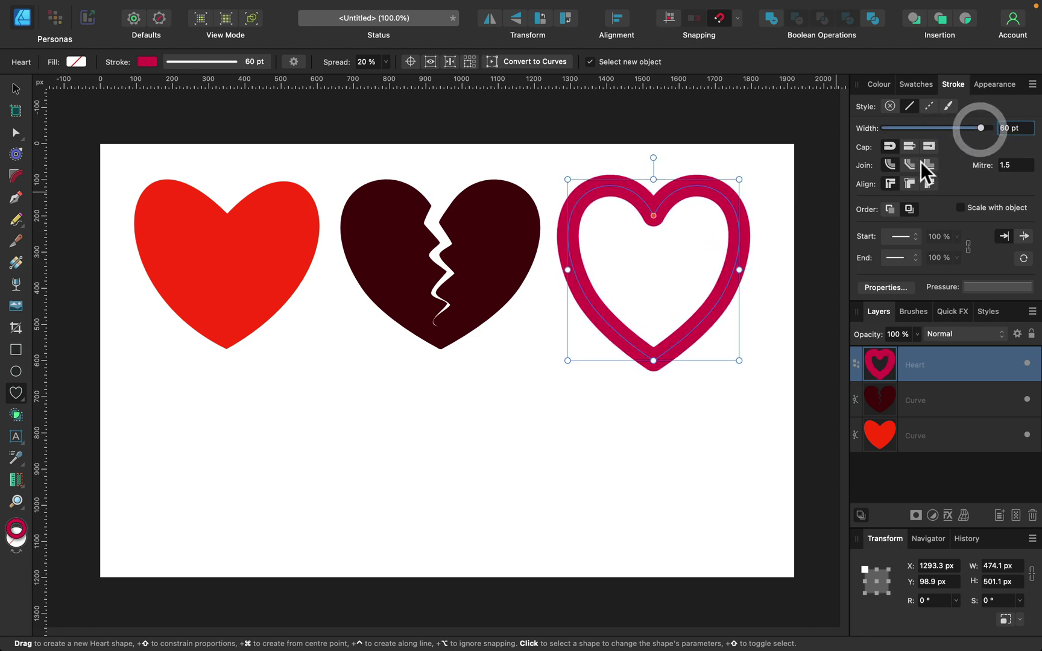
click(911, 184)
click(925, 185)
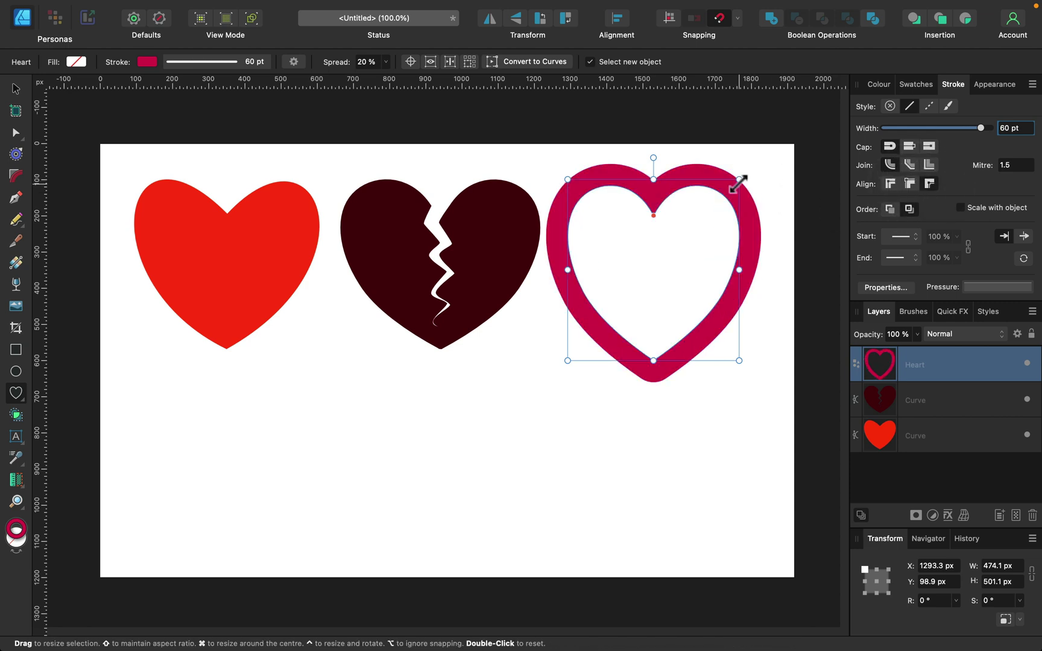
- Shrink the heart to about 357 × 346 px and thin its outline to 46 pt
drag(738, 181, 697, 225)
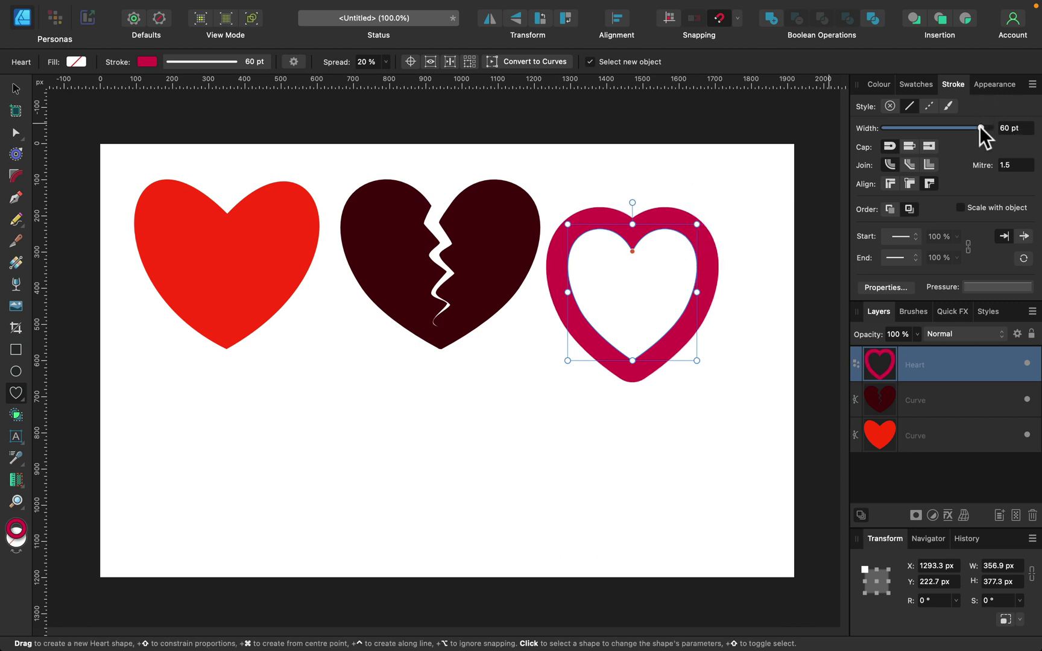
drag(980, 127, 973, 129)
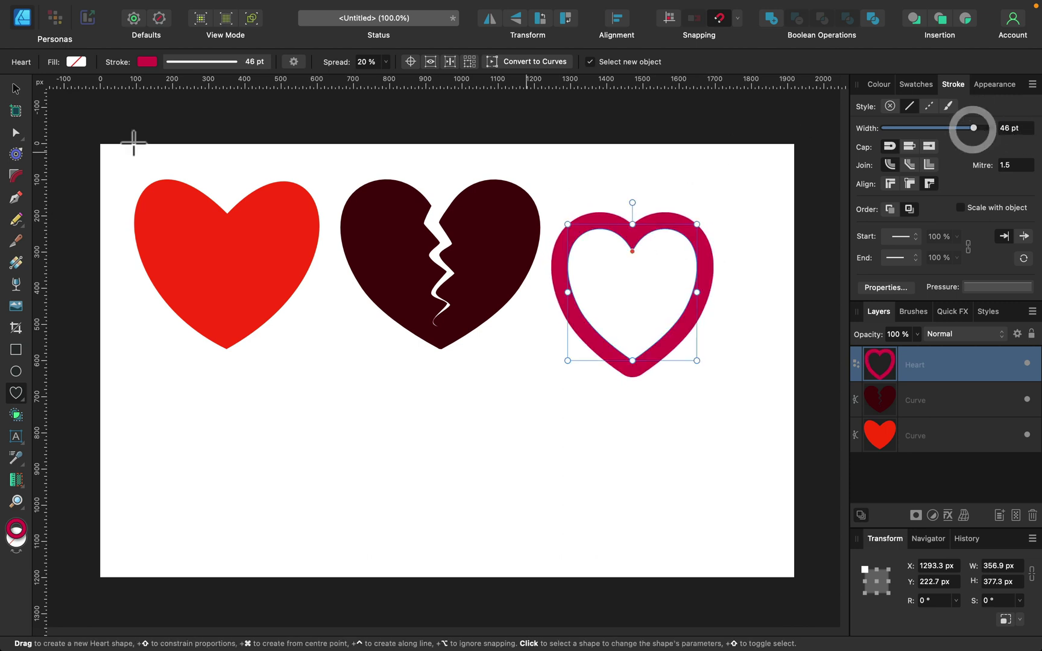
click(16, 89)
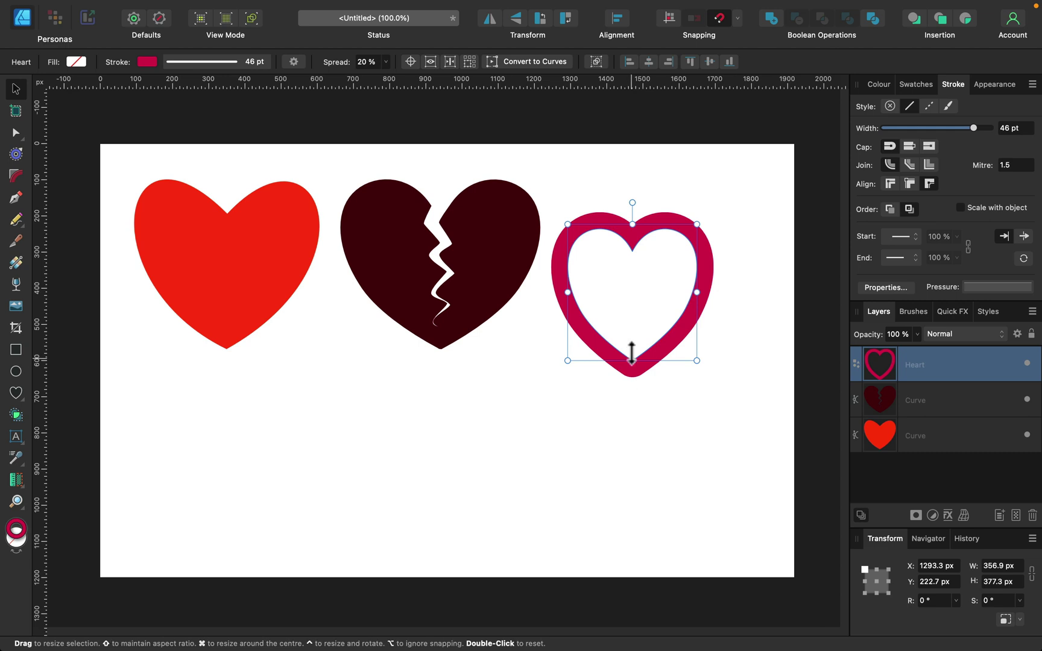
drag(632, 353, 632, 349)
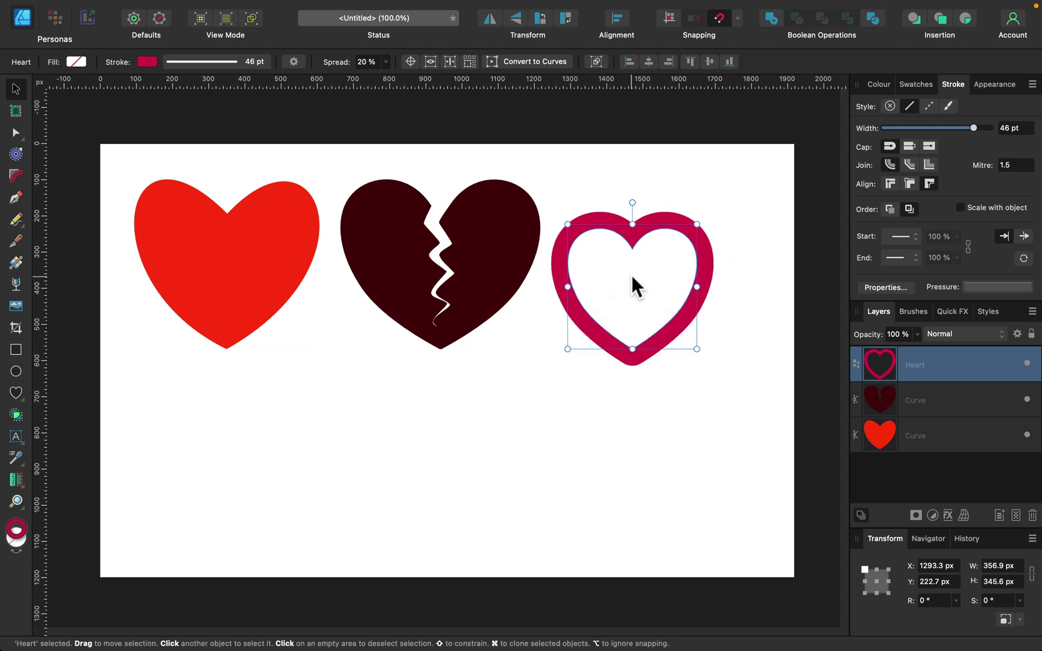
click(671, 161)
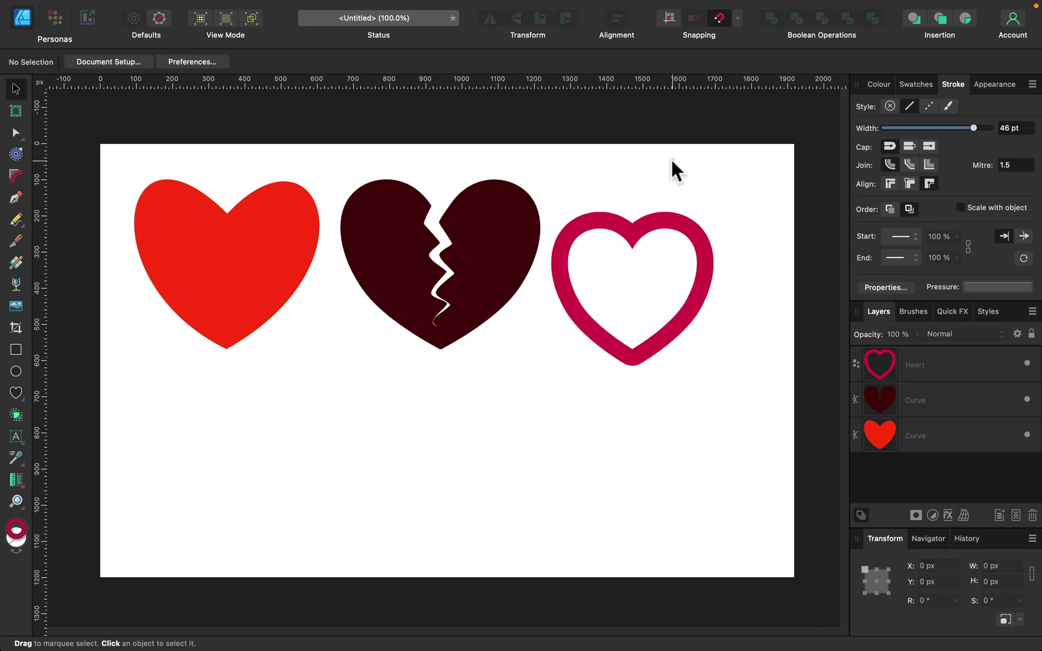
click(624, 222)
- Expand the crimson heart's stroke into a crimson-filled curve with no stroke, then reselect it
mouse_move(220, 3)
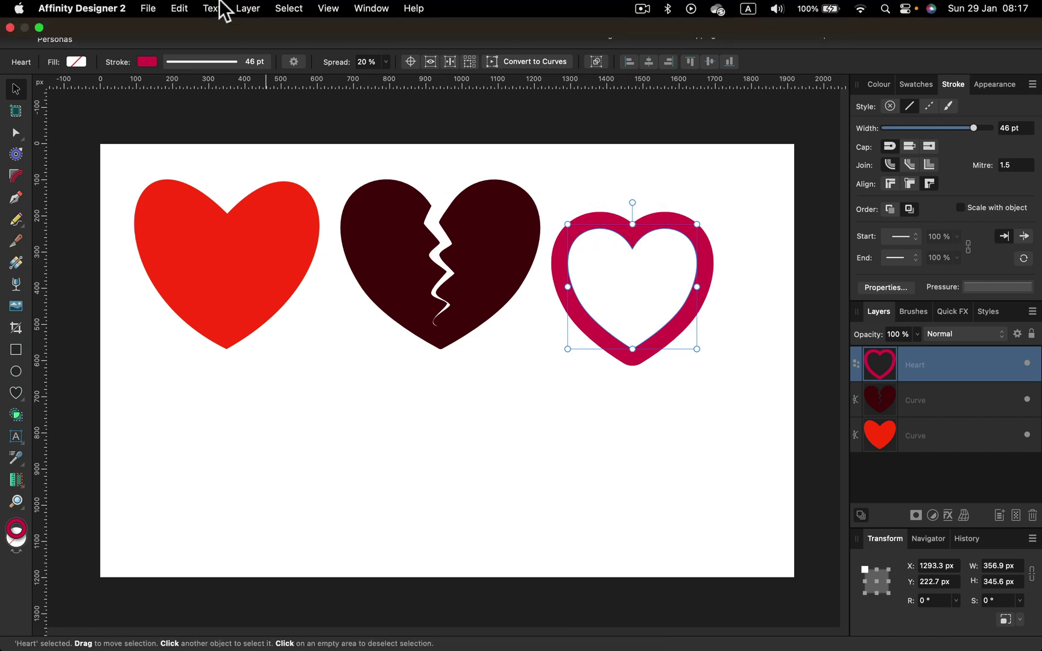
click(247, 9)
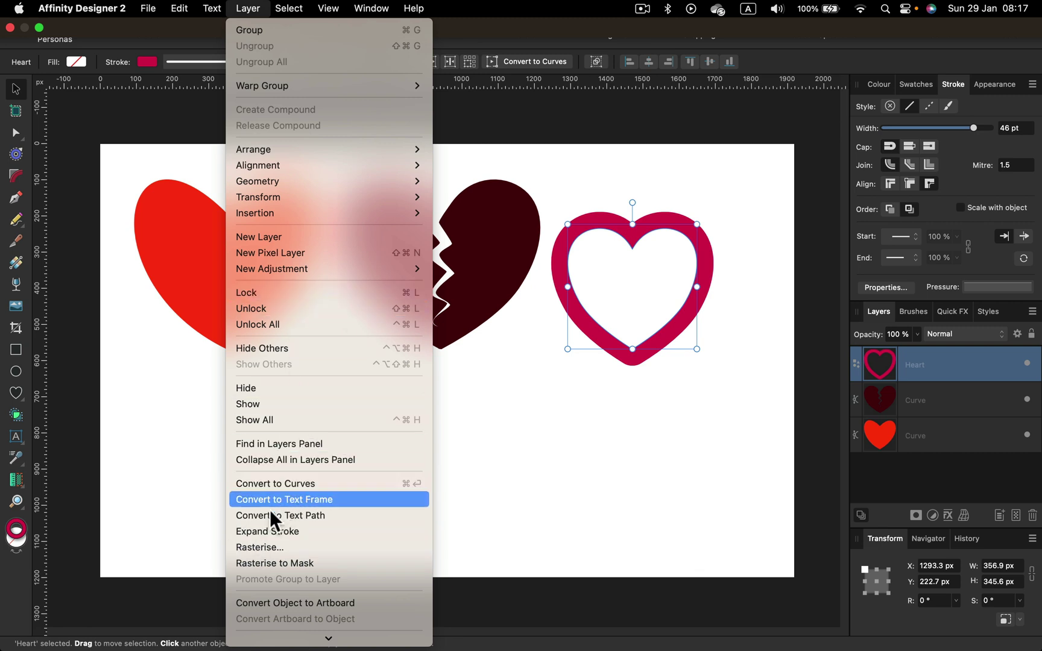
click(331, 532)
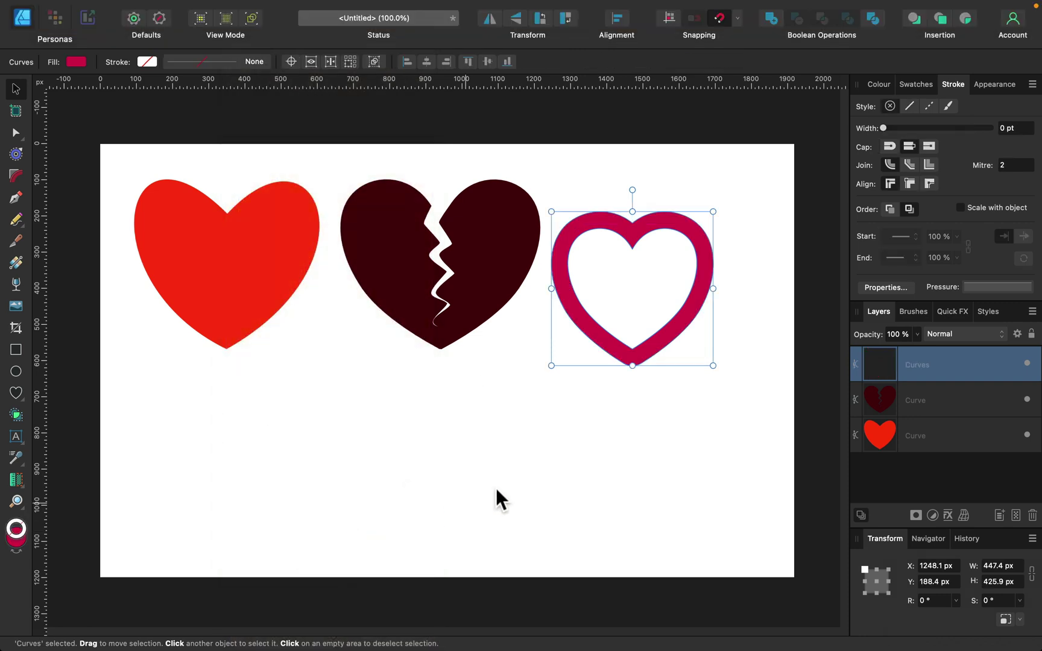
click(698, 181)
click(658, 222)
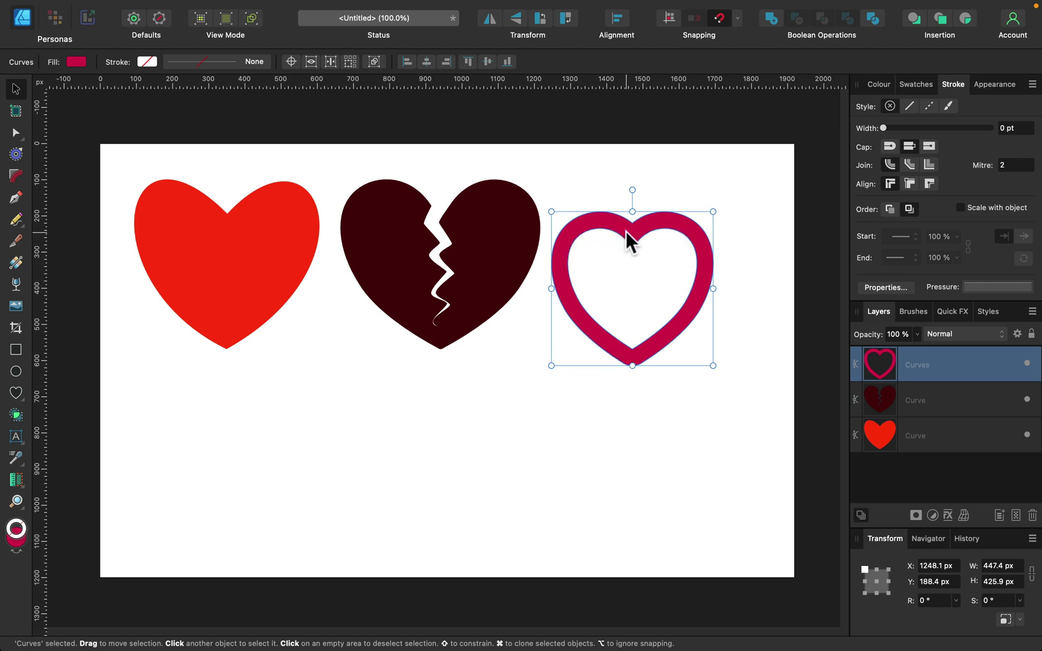
- Reposition the crimson and cracked hearts, and place a copy of the crimson outline heart lower left
mouse_move(628, 230)
mouse_down()
mouse_move(645, 212)
mouse_move(634, 213)
mouse_up()
drag(327, 163, 574, 397)
drag(460, 295, 466, 303)
click(694, 204)
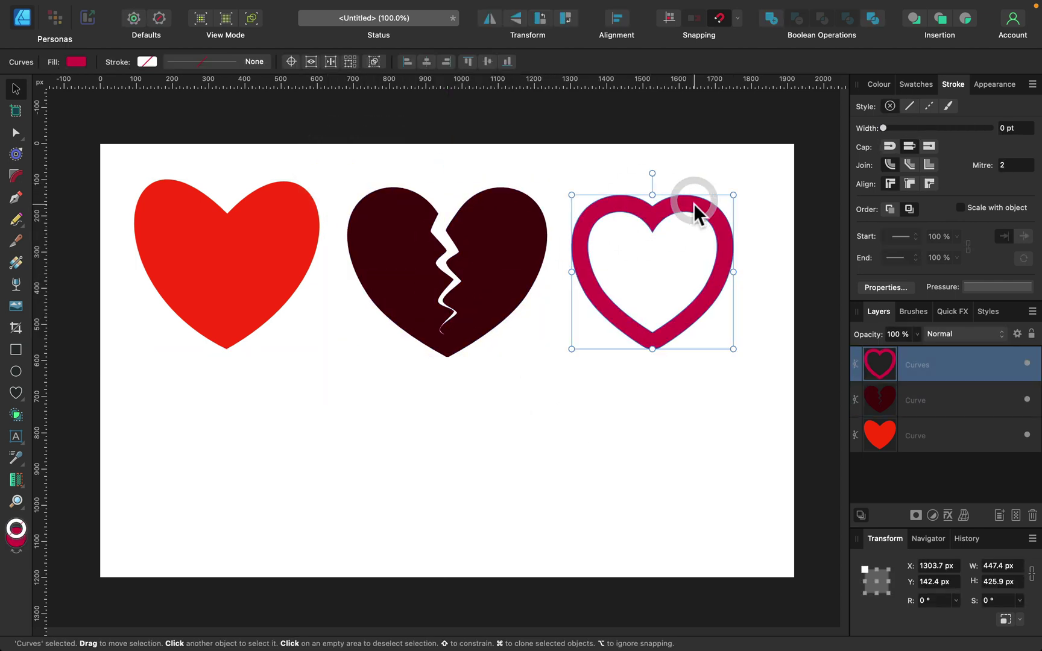
mouse_move(694, 205)
mouse_down()
mouse_move(624, 272)
mouse_move(407, 402)
mouse_move(387, 392)
mouse_up()
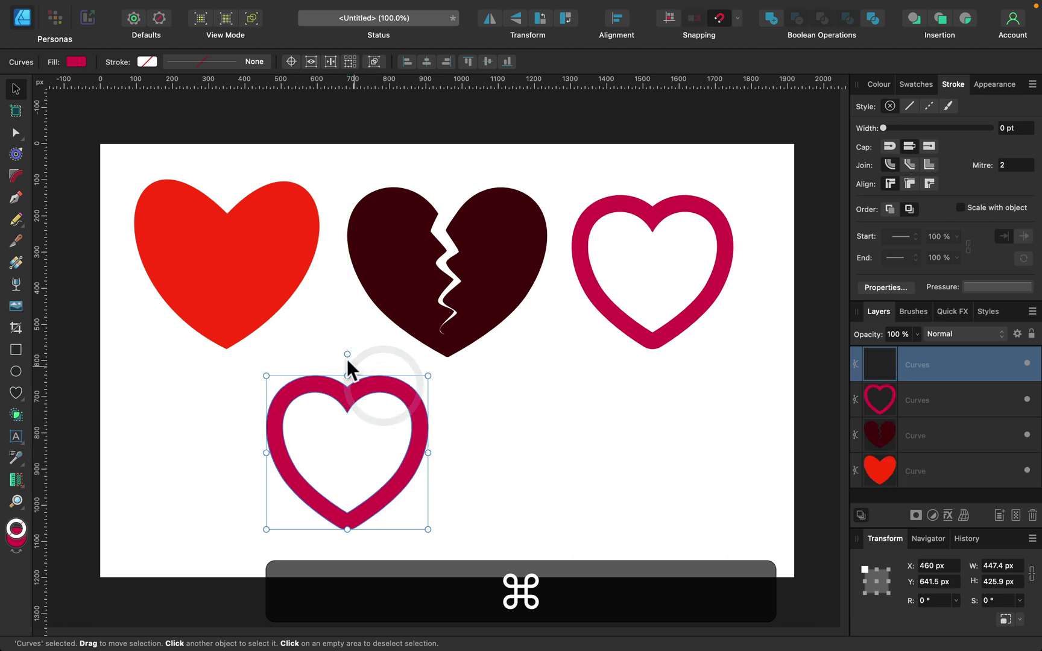
- Tilt the copy about 13°, flip it horizontally, and recolour it orange-red with no stroke
mouse_move(347, 355)
mouse_down()
mouse_move(325, 348)
mouse_move(472, 382)
mouse_up()
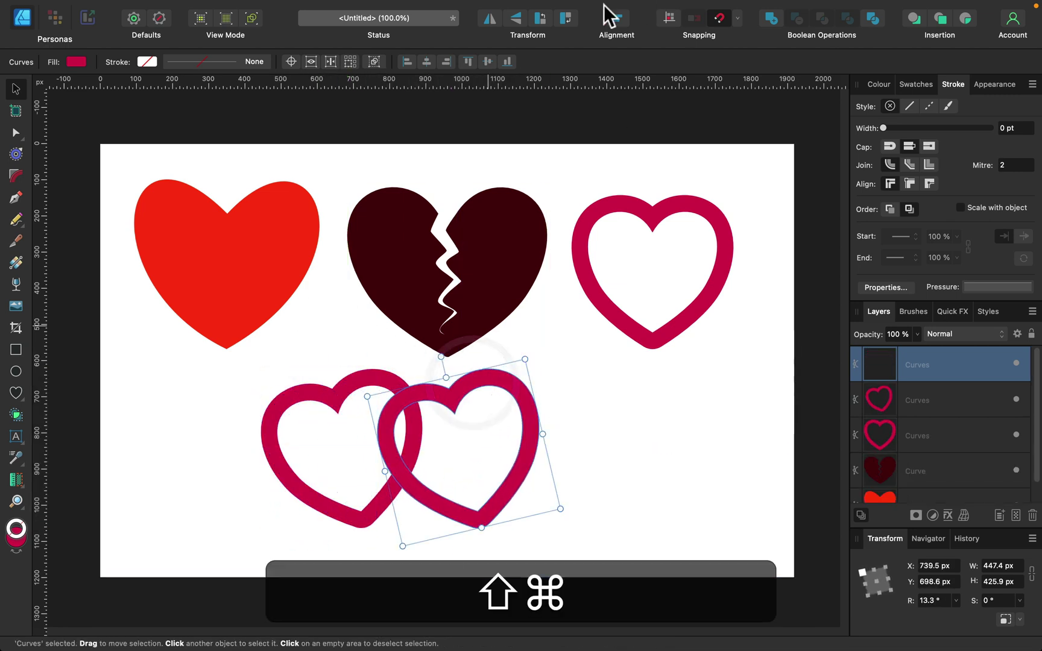
click(489, 20)
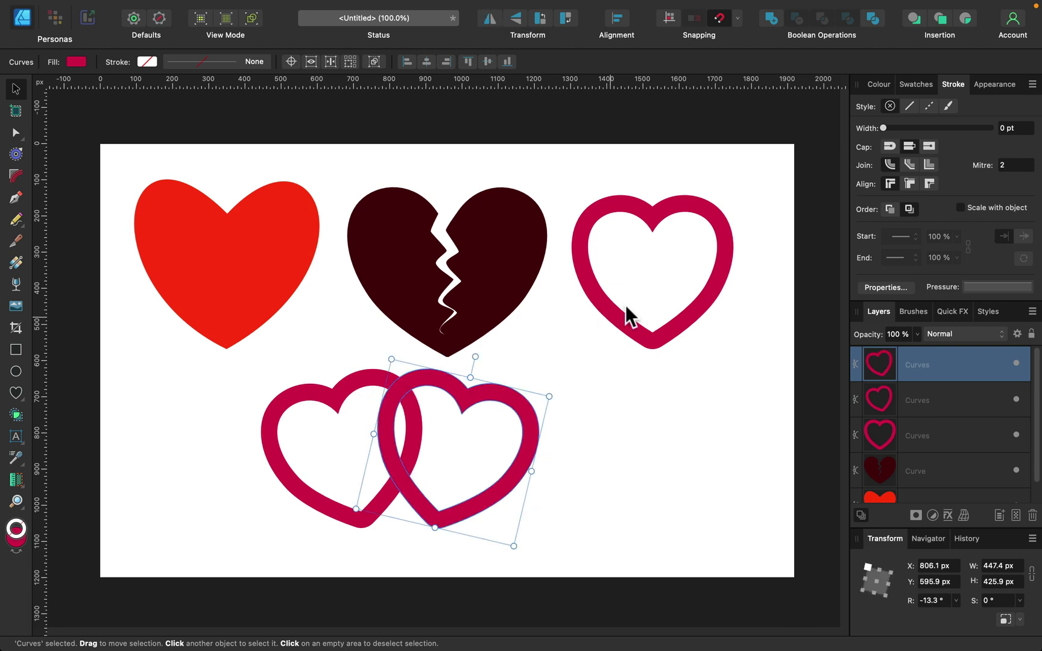
click(877, 86)
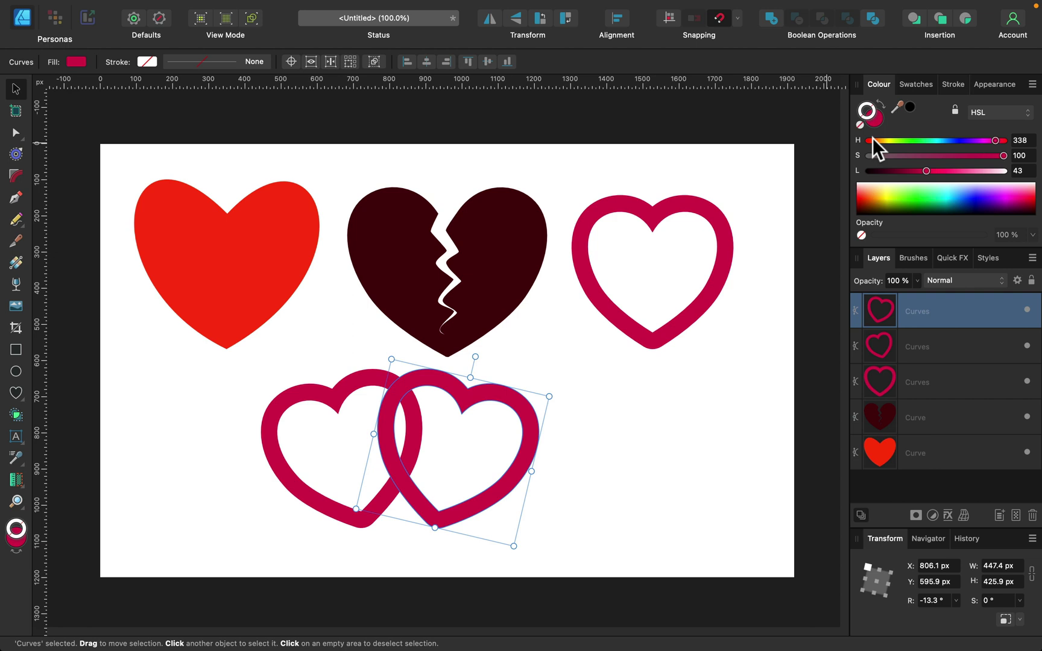
click(872, 139)
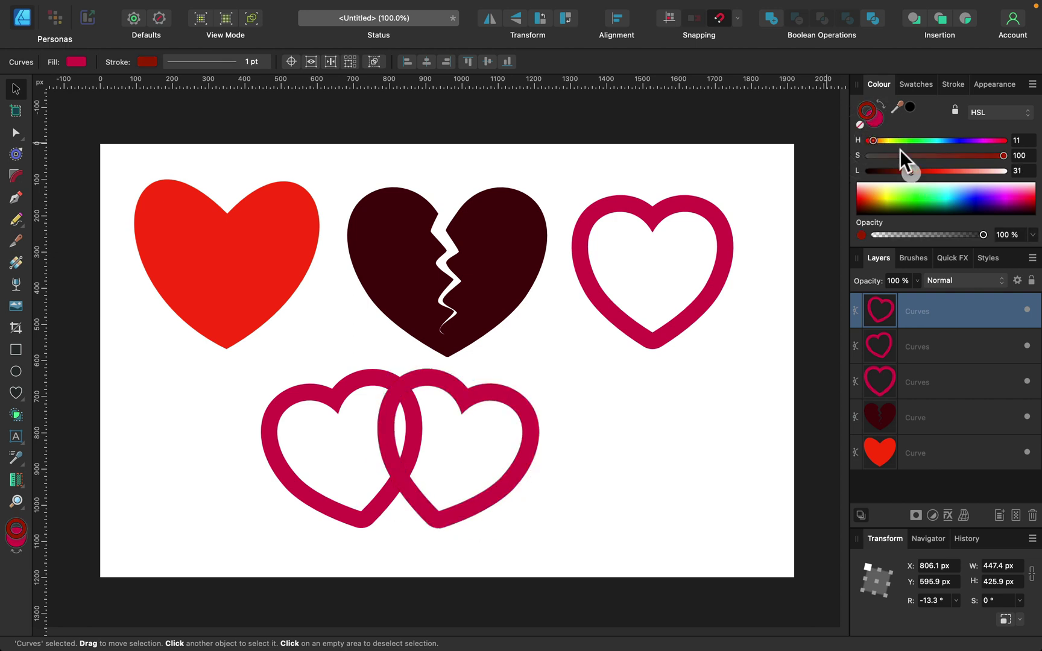
click(881, 105)
click(860, 125)
click(874, 118)
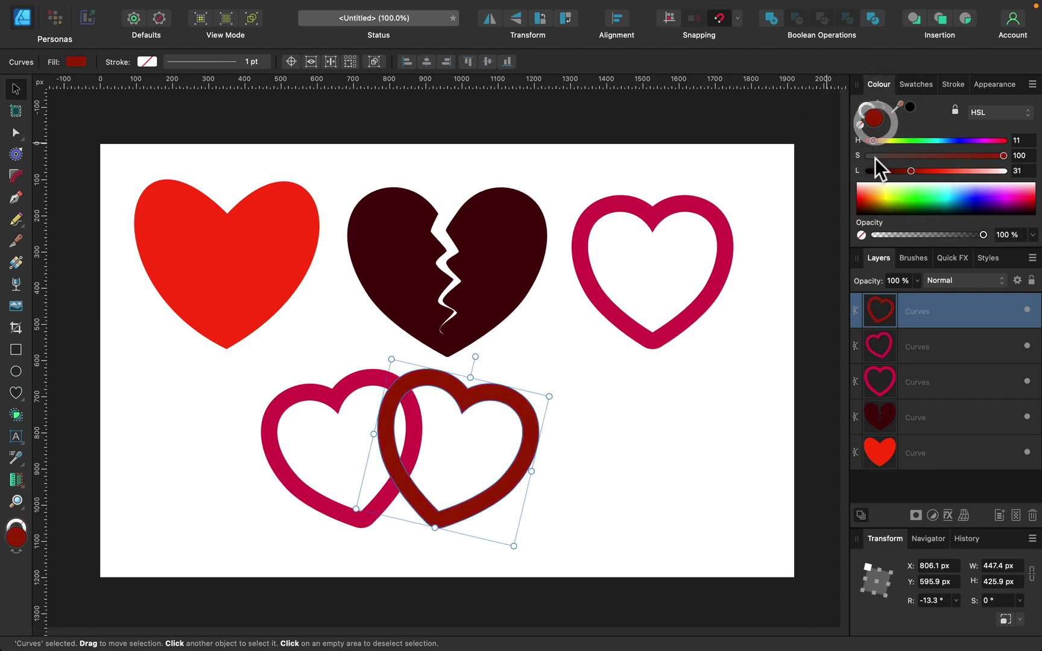
mouse_move(933, 170)
mouse_down()
mouse_move(969, 171)
mouse_move(949, 171)
mouse_up()
click(564, 499)
scroll(567, 446, down, 1)
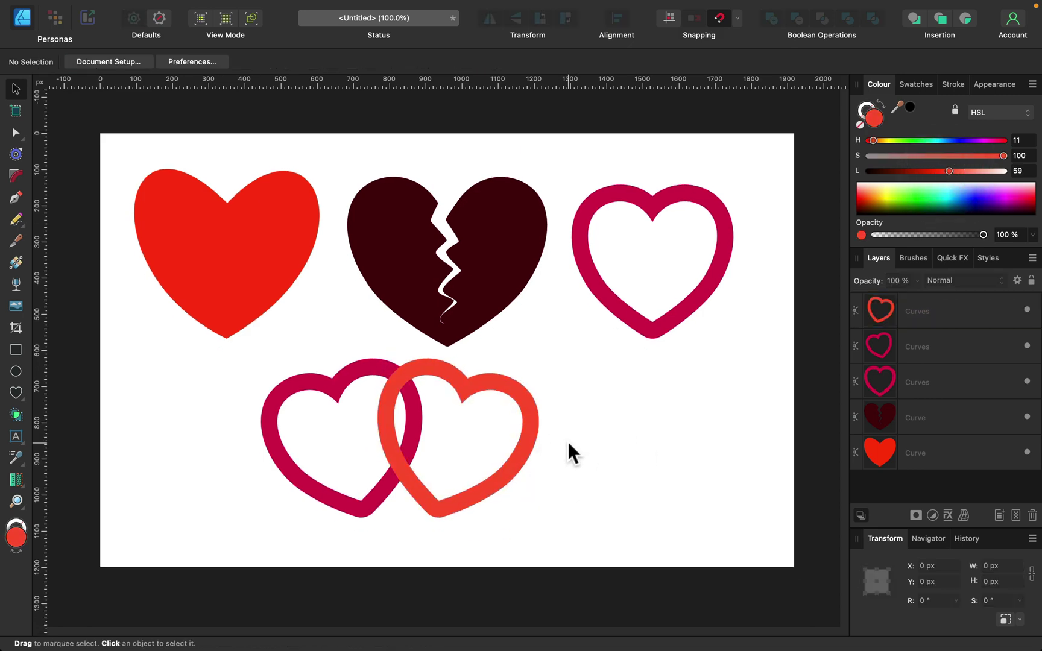
- Zoom in, bring the crimson outline heart forward over the orange-red one, then select both hearts
key(super+equal)
drag(645, 357, 616, 272)
click(509, 187)
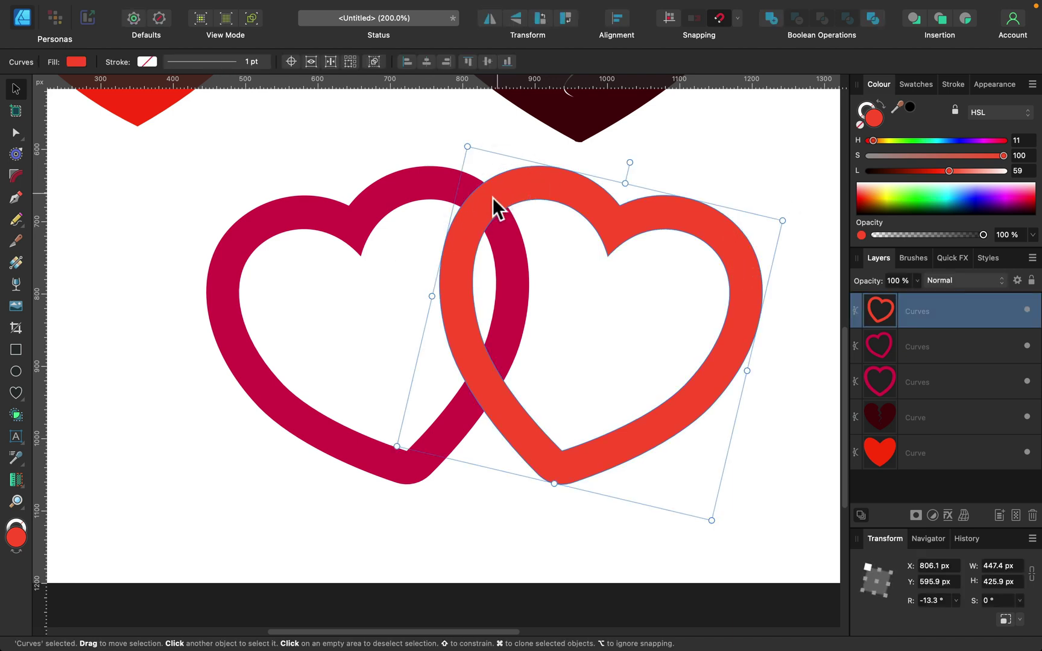
click(357, 211)
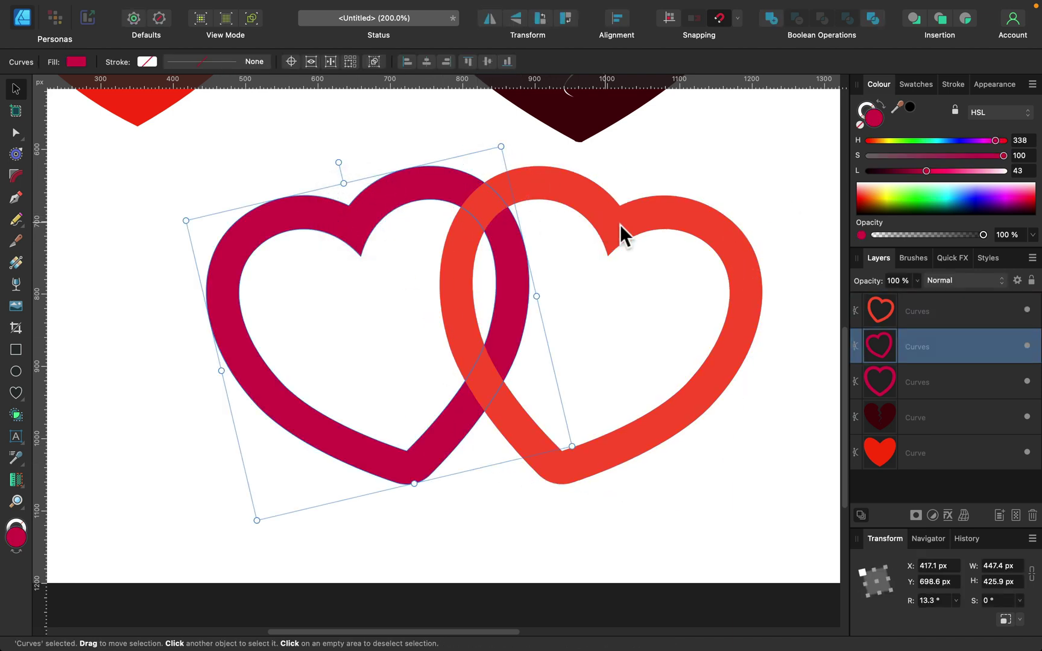
key(super+bracketright)
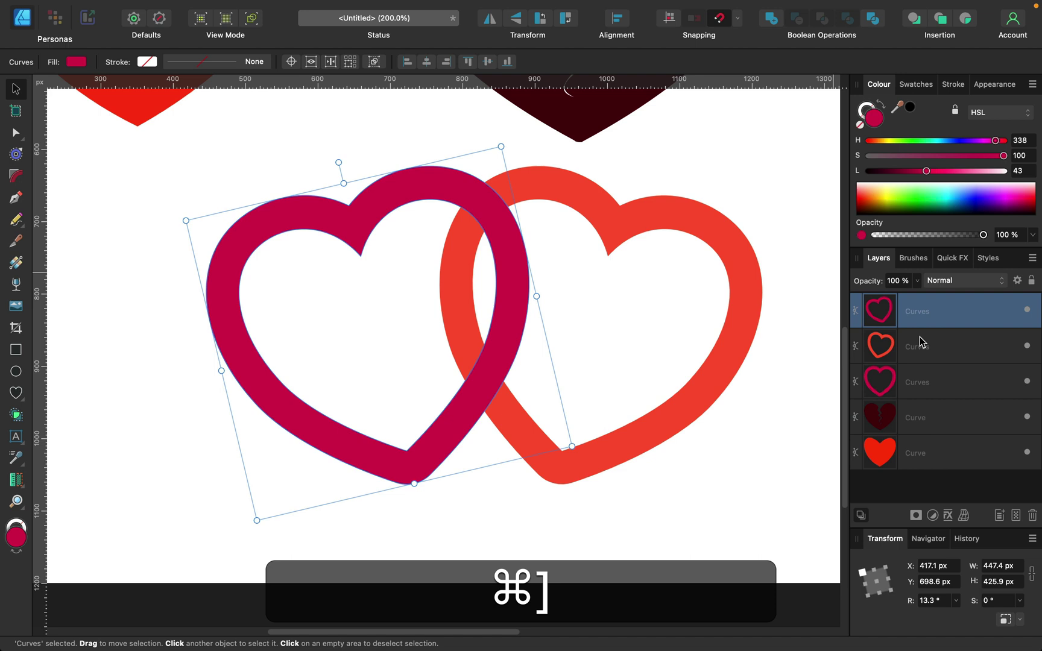
click(675, 169)
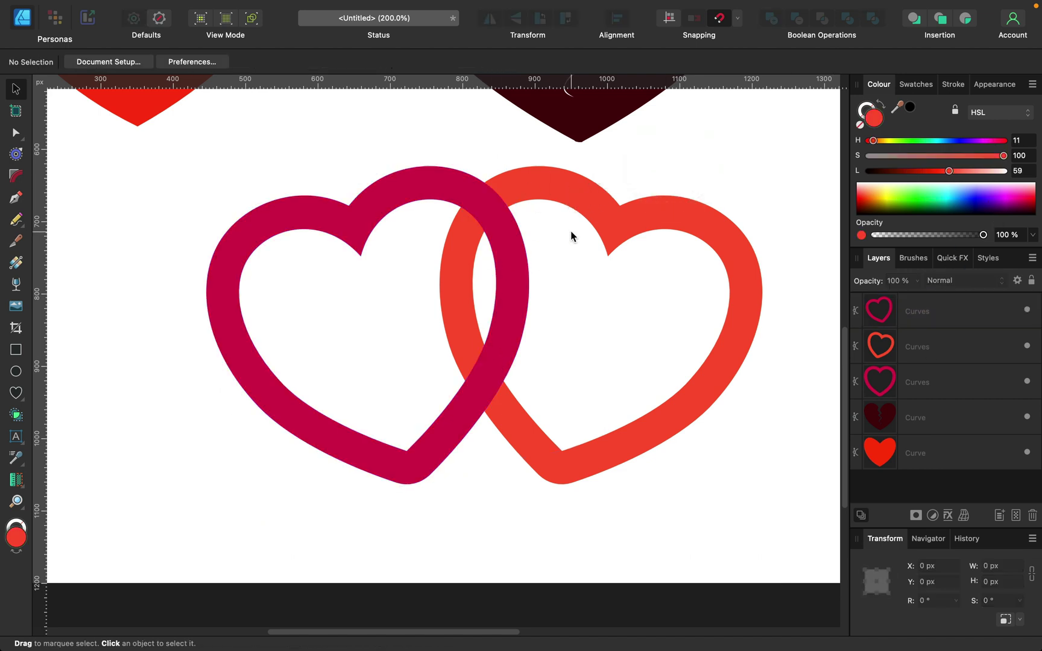
click(172, 175)
drag(148, 147, 817, 535)
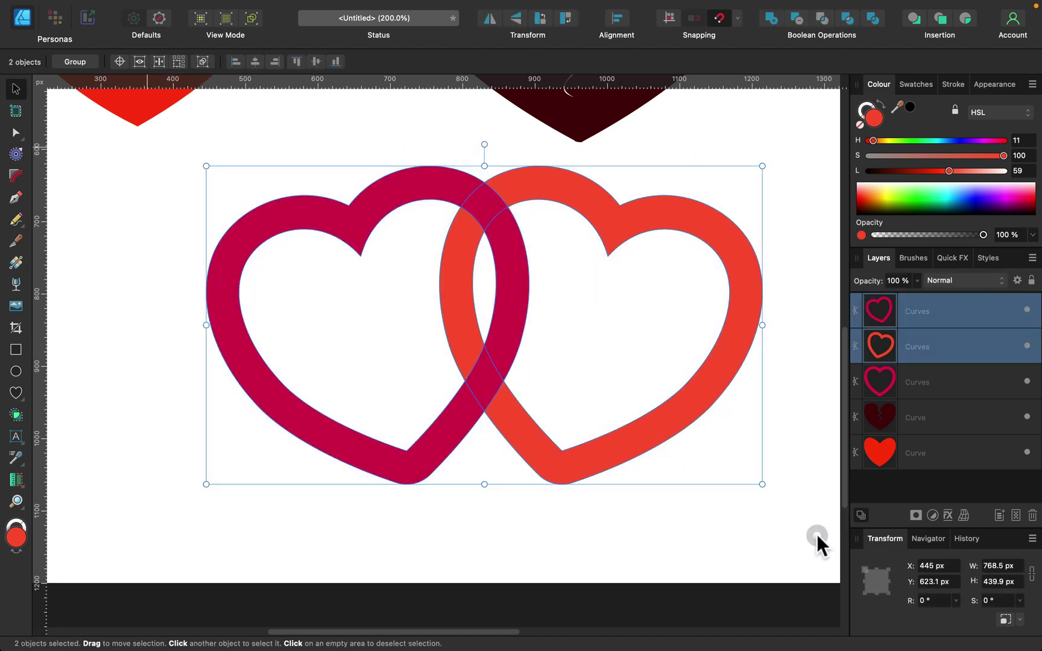
- Use the Shape Builder in Add mode to split the overlapping rings at their crossing, then deselect
click(15, 417)
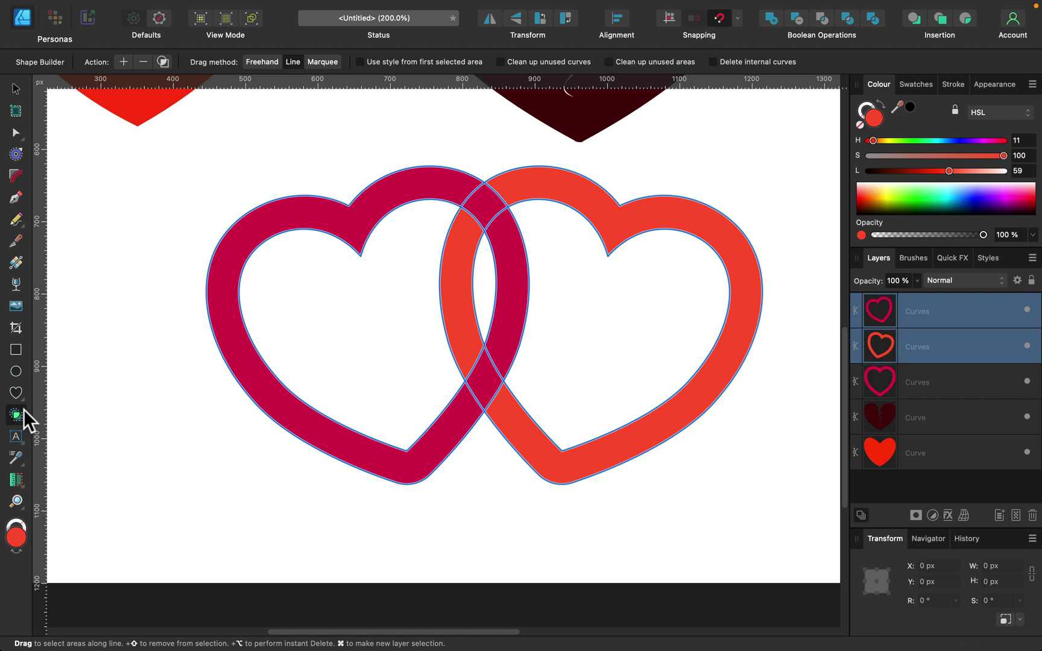
click(124, 63)
mouse_move(473, 256)
mouse_down()
mouse_move(481, 225)
mouse_move(533, 190)
mouse_move(517, 199)
mouse_move(494, 191)
mouse_move(503, 187)
mouse_up()
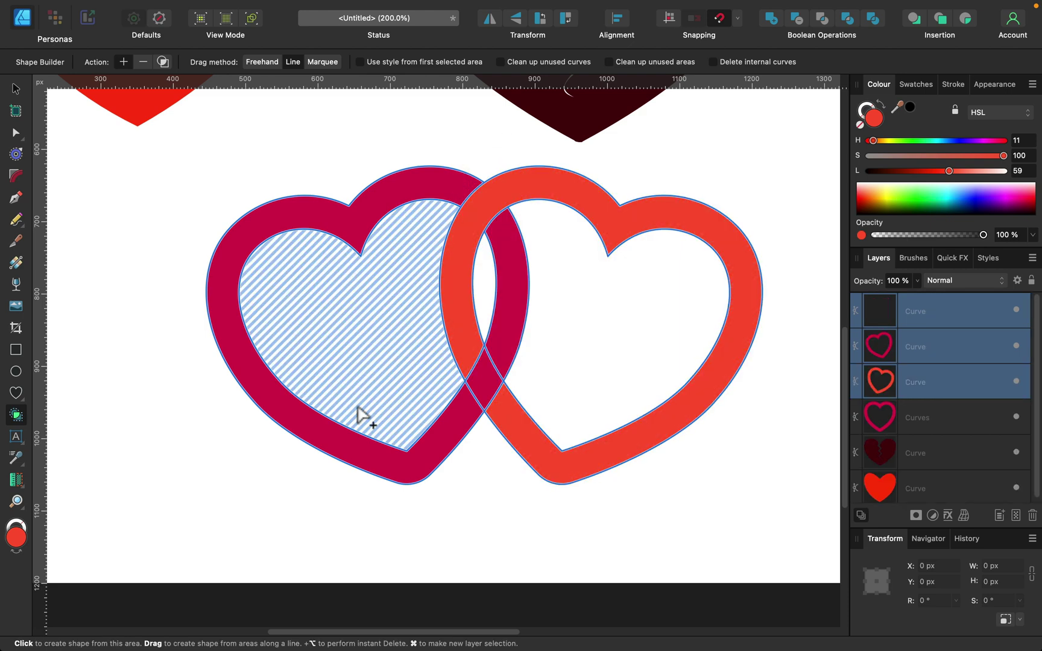
click(18, 88)
click(140, 319)
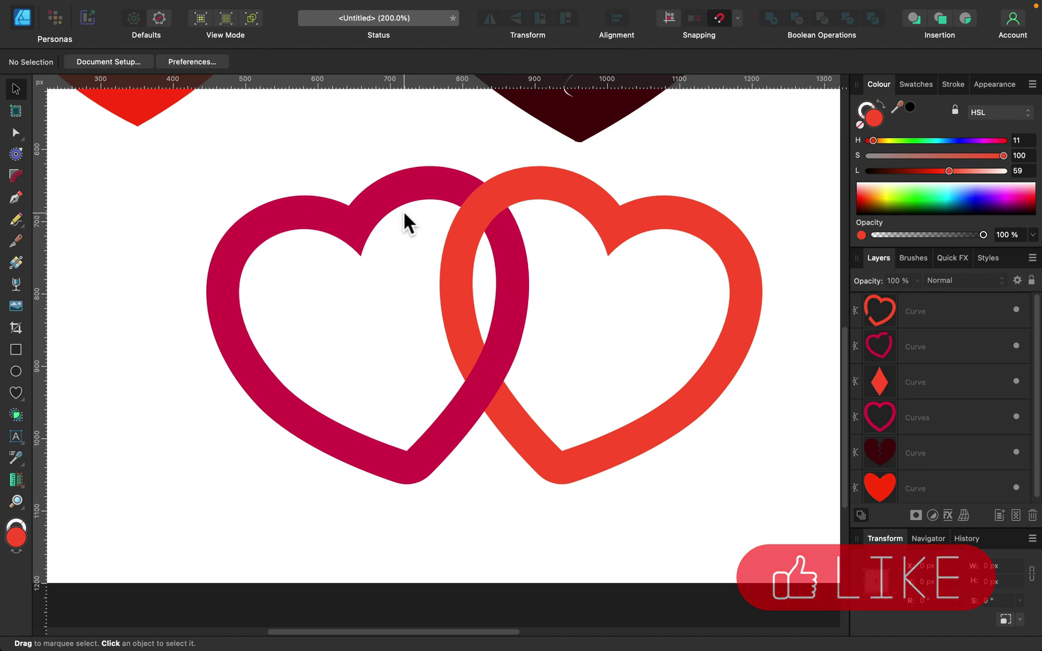
- Pen-draw a closed heart at lower left with sharp top-notch and bottom-tip corners, filled red
key(super+minus)
key(space)
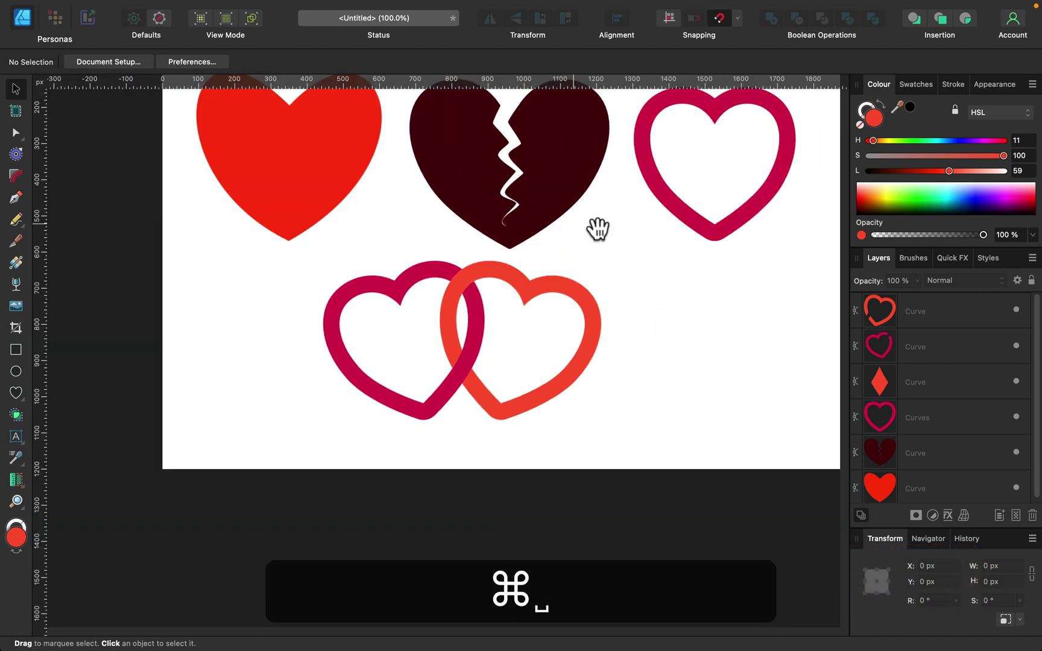
drag(598, 228, 567, 298)
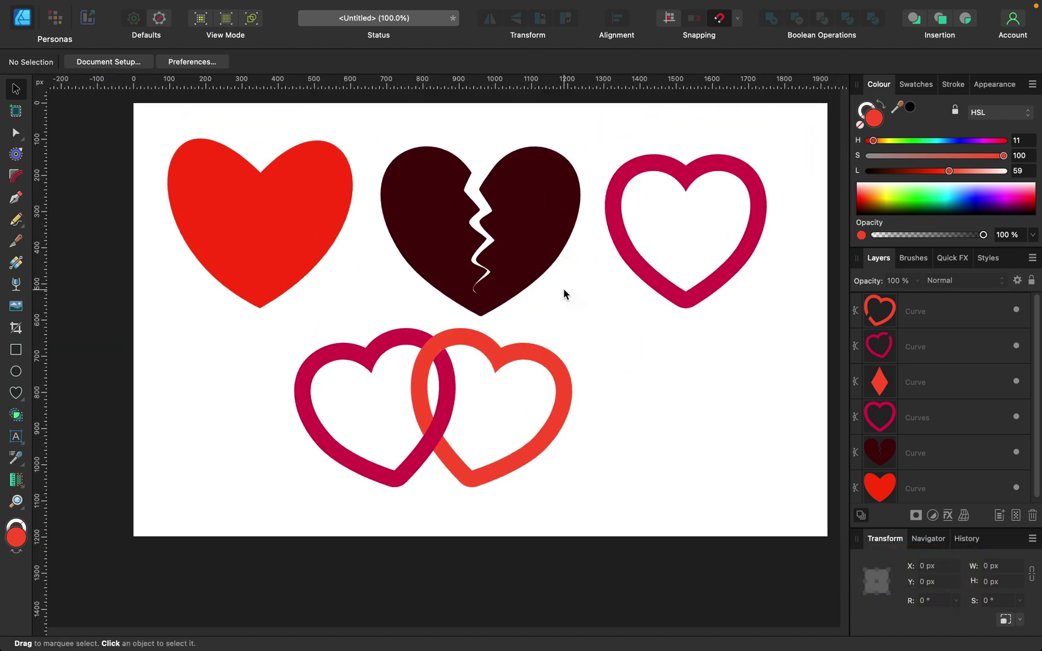
click(311, 195)
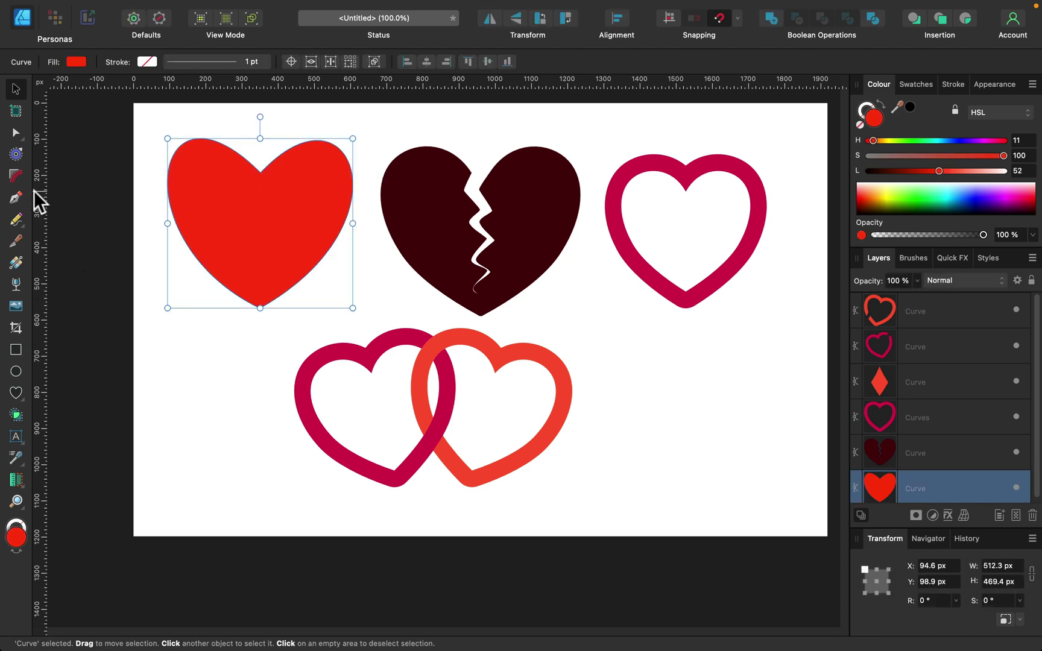
click(17, 197)
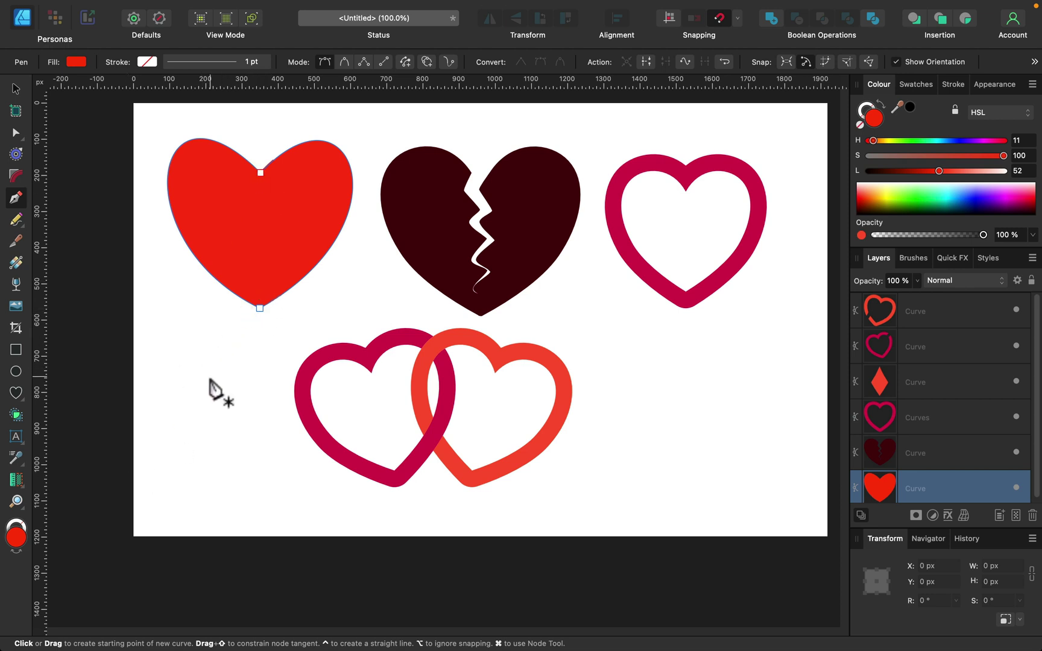
drag(210, 378, 305, 285)
key(alt)
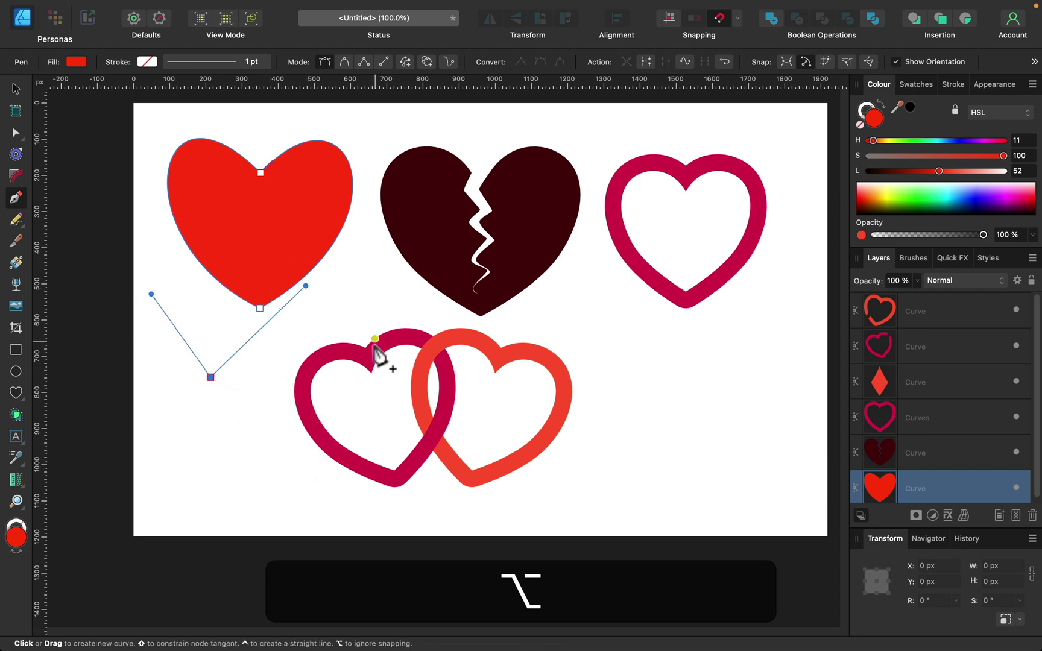
drag(219, 510, 96, 447)
key(alt)
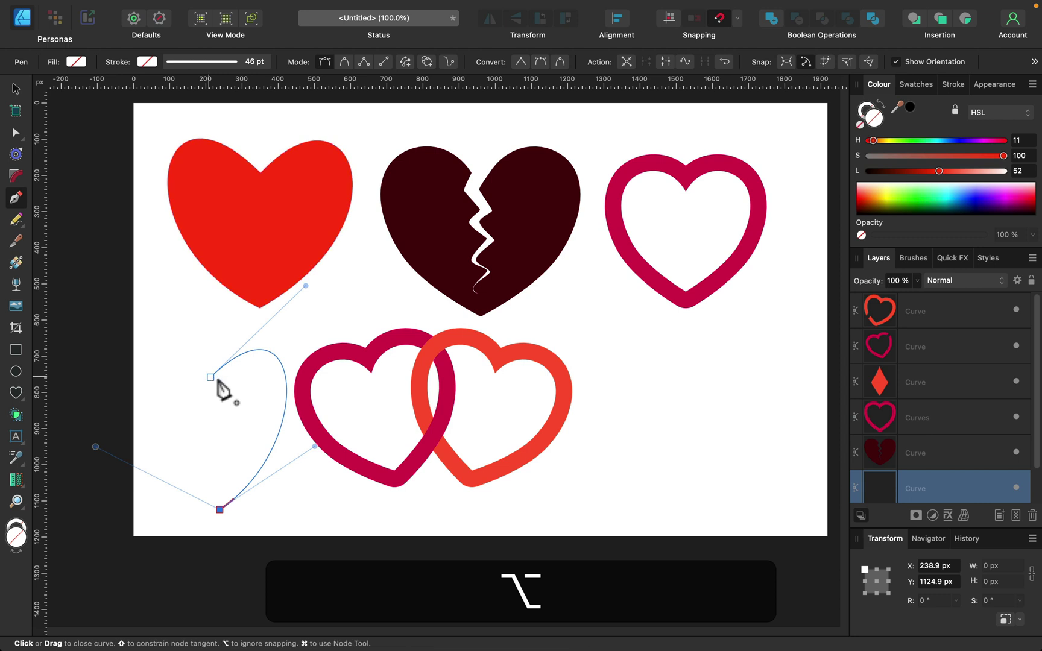
drag(217, 381, 289, 457)
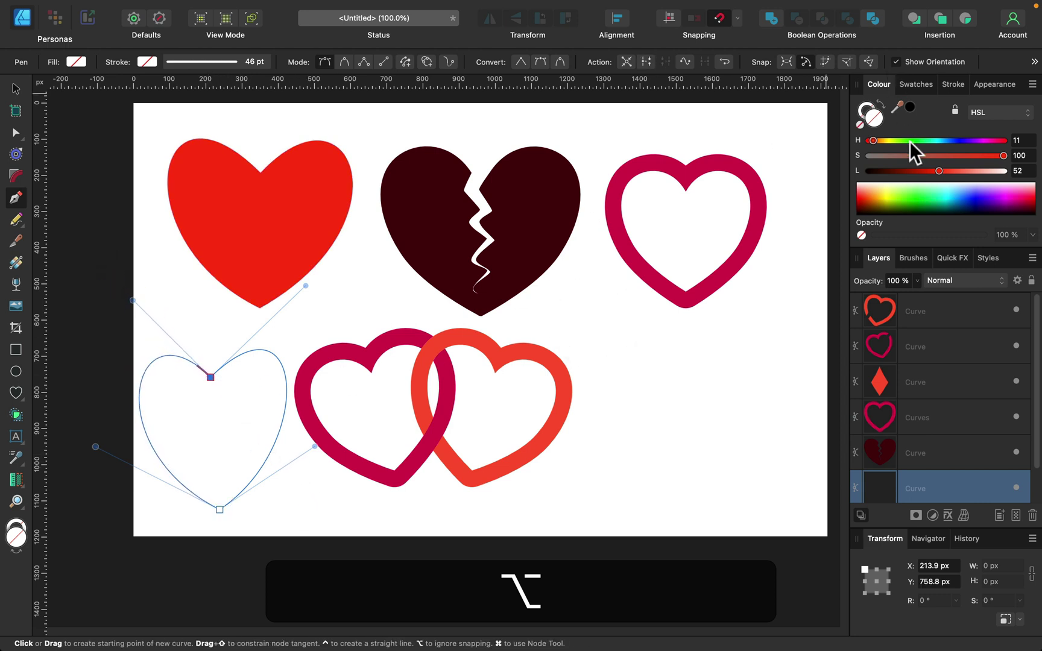
drag(906, 170, 940, 171)
- Draw a new heart with the Heart Tool at lower right and change its hue to 331 pink
click(15, 89)
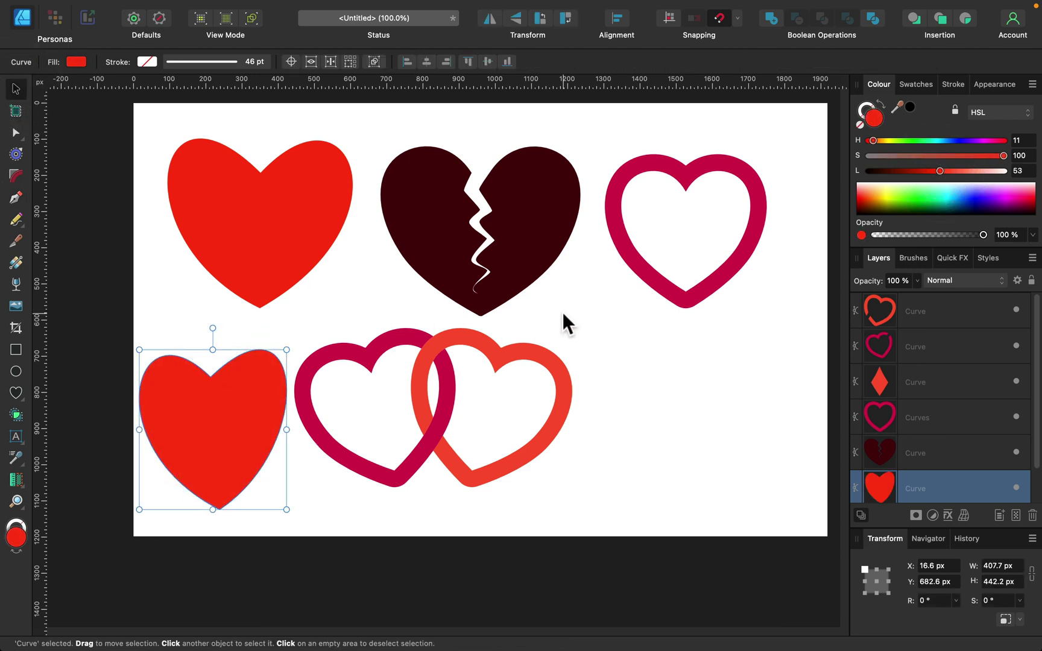
click(16, 394)
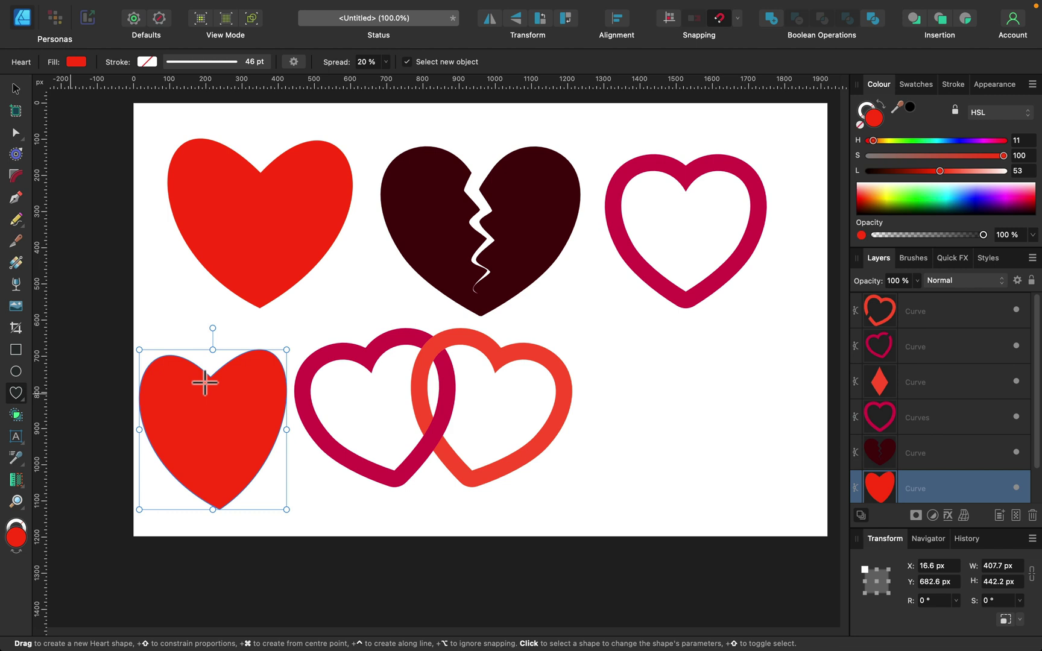
mouse_move(608, 316)
mouse_down()
mouse_move(787, 502)
mouse_move(790, 481)
mouse_up()
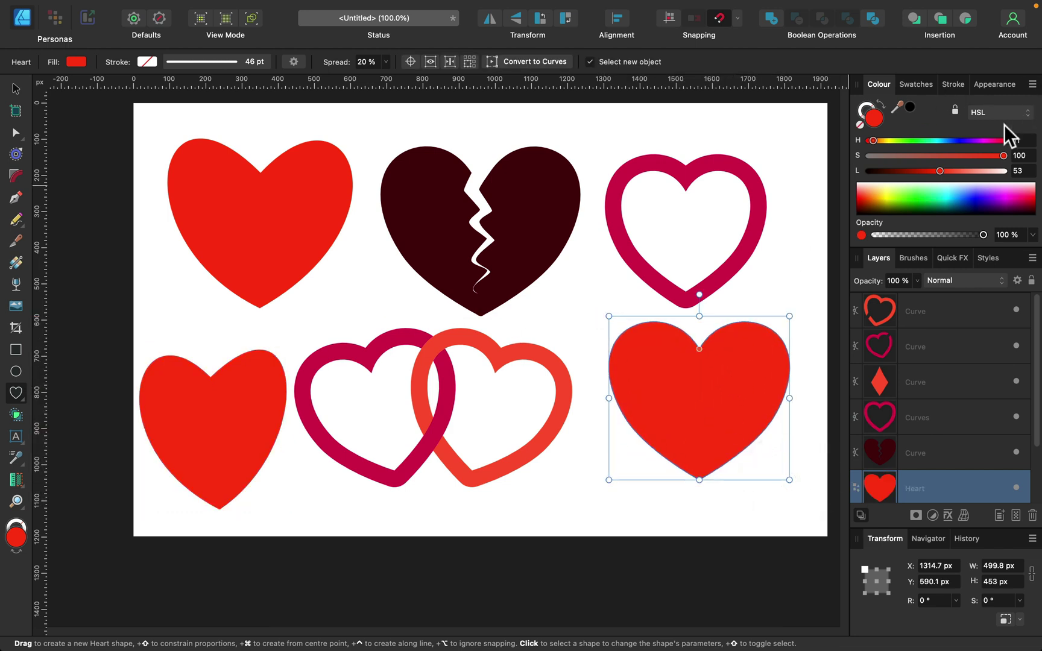
drag(1000, 140, 993, 140)
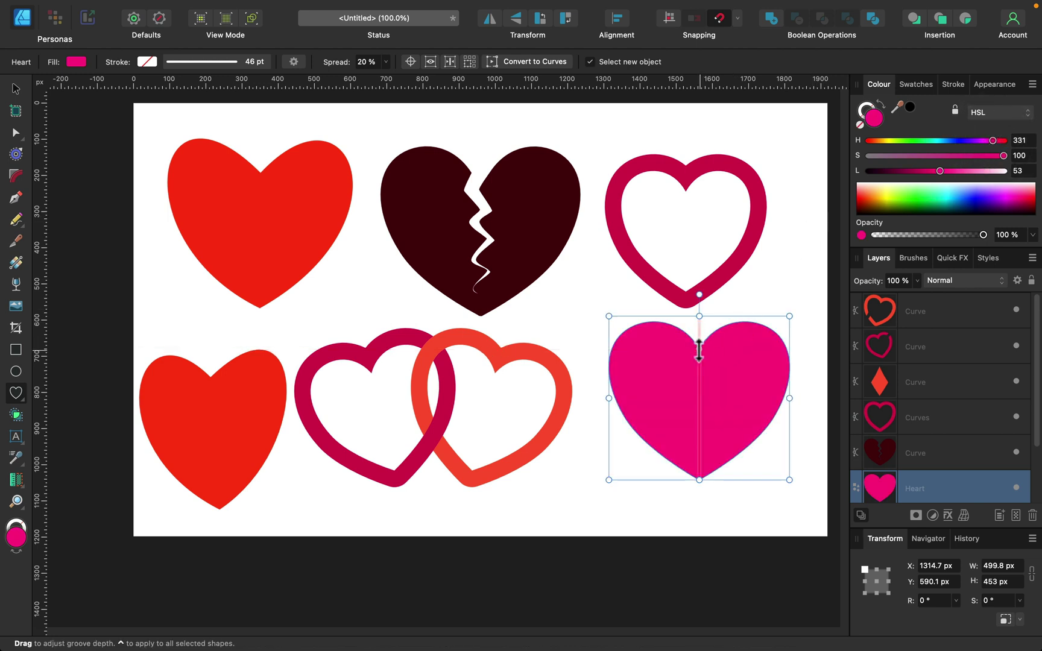
- Turn the pink fill into a 46 pt outline and shrink the heart proportionally to about 398 × 360 px
click(14, 89)
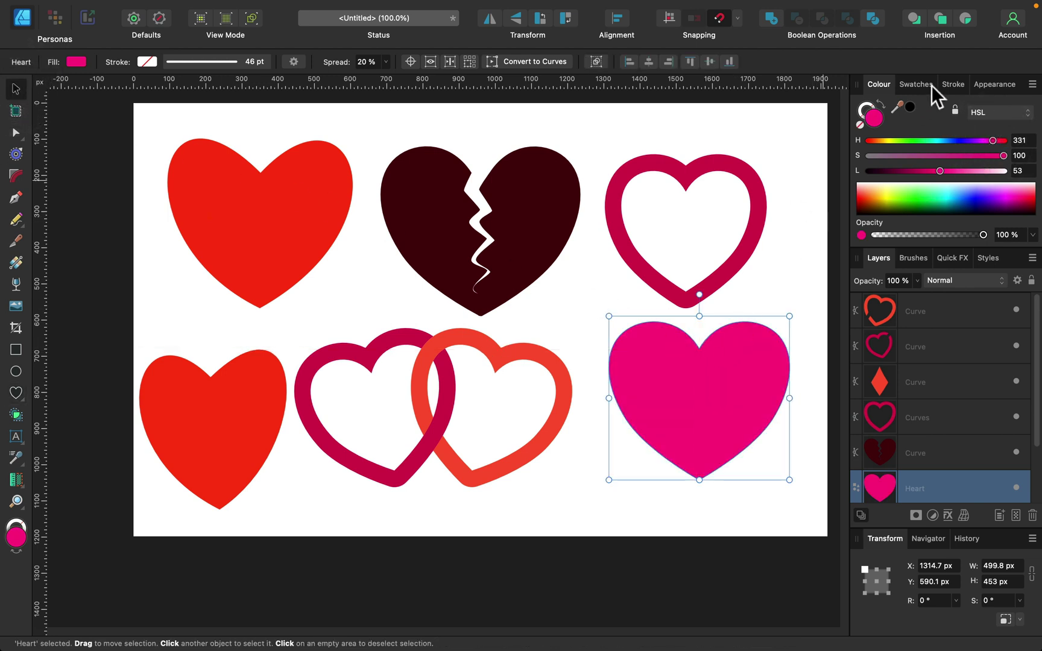
click(880, 105)
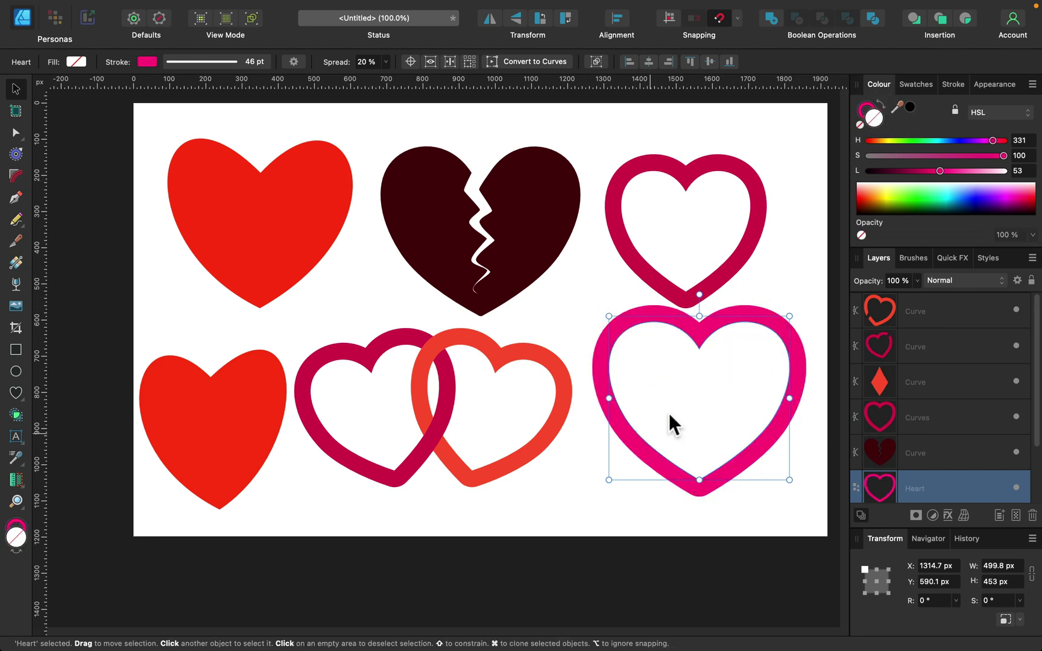
key(shift)
drag(784, 315, 748, 349)
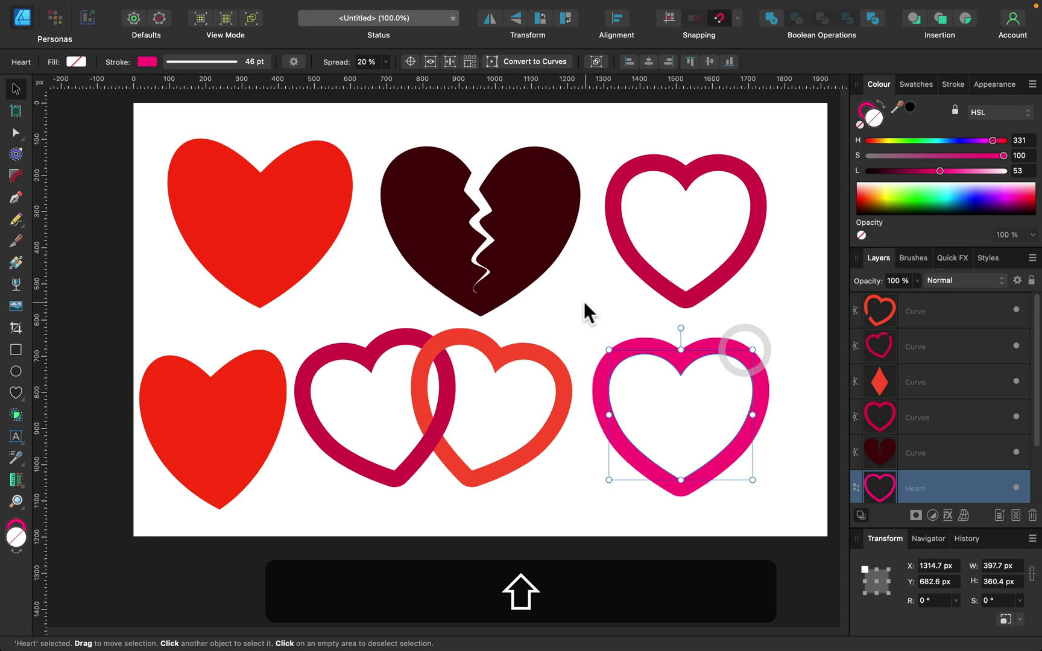
click(582, 302)
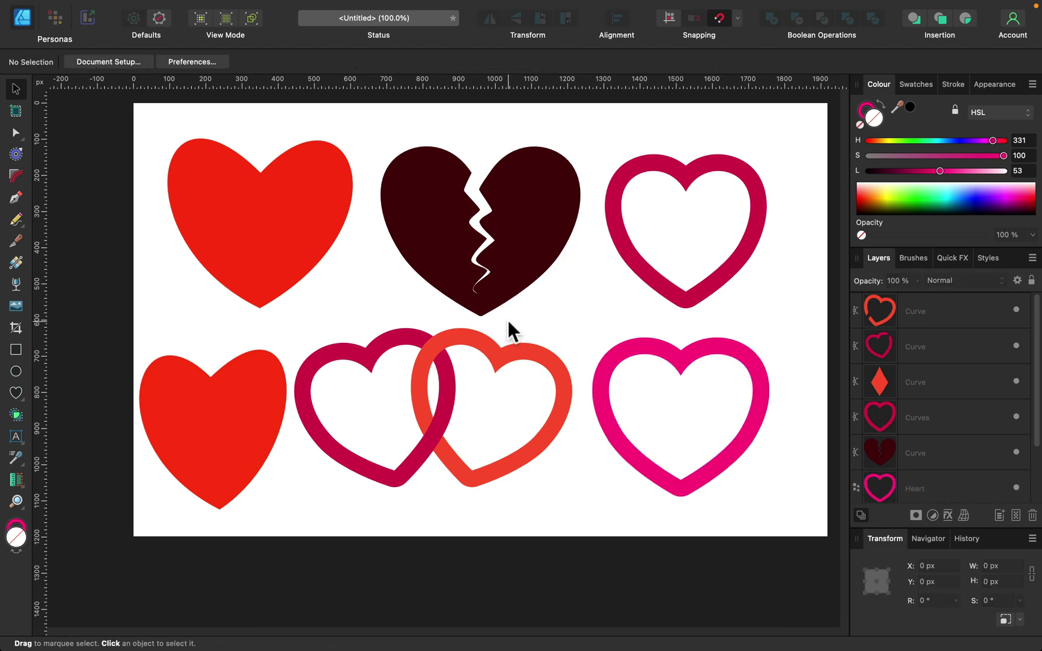